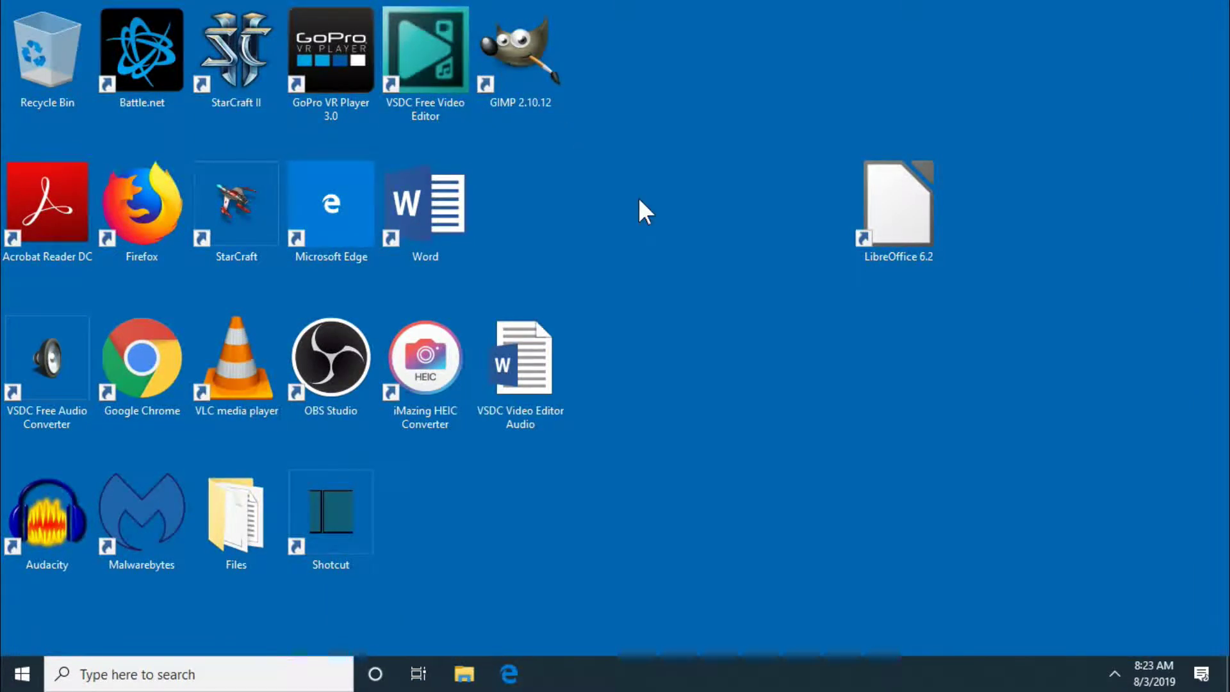
# Step: Launch LibreOffice 6.2 from the desktop and create a new blank Writer document
pyautogui.doubleClick(913, 192)
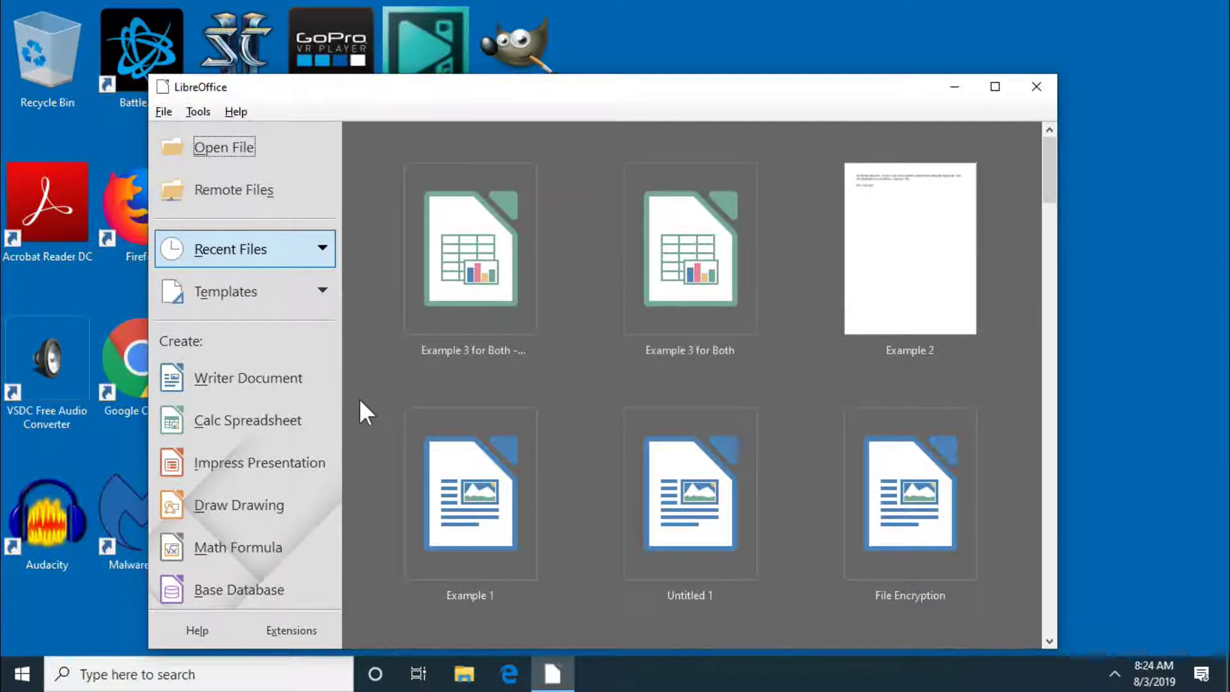
pyautogui.click(292, 393)
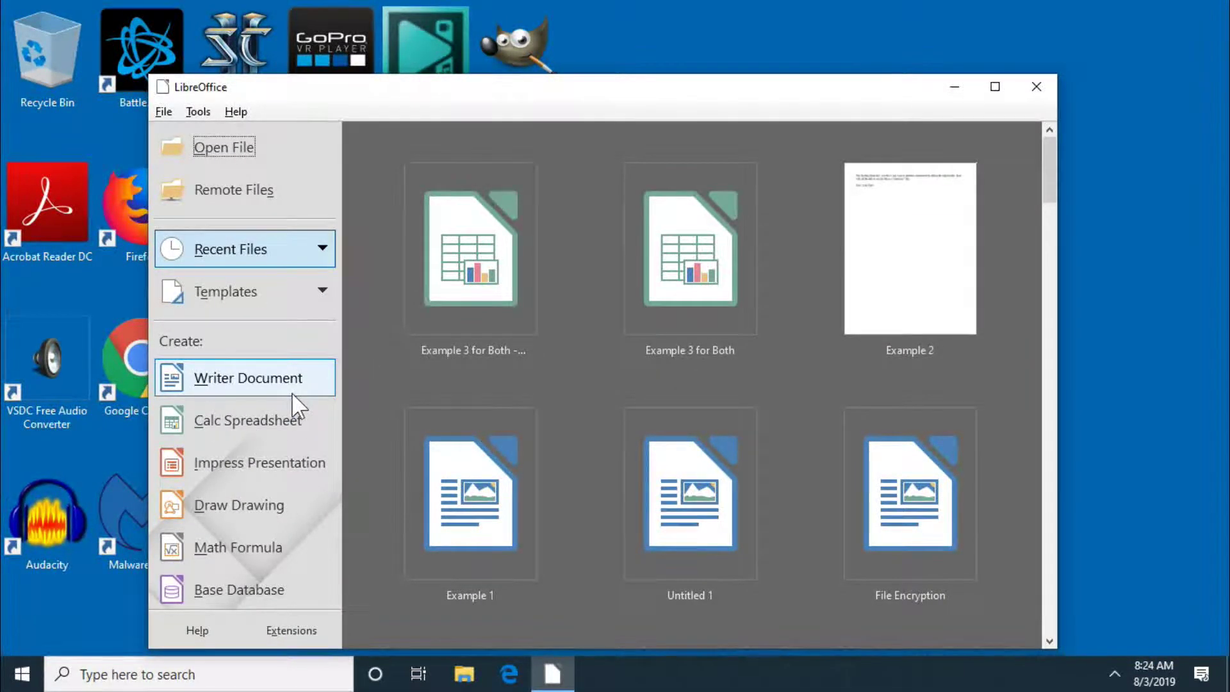
pyautogui.click(292, 393)
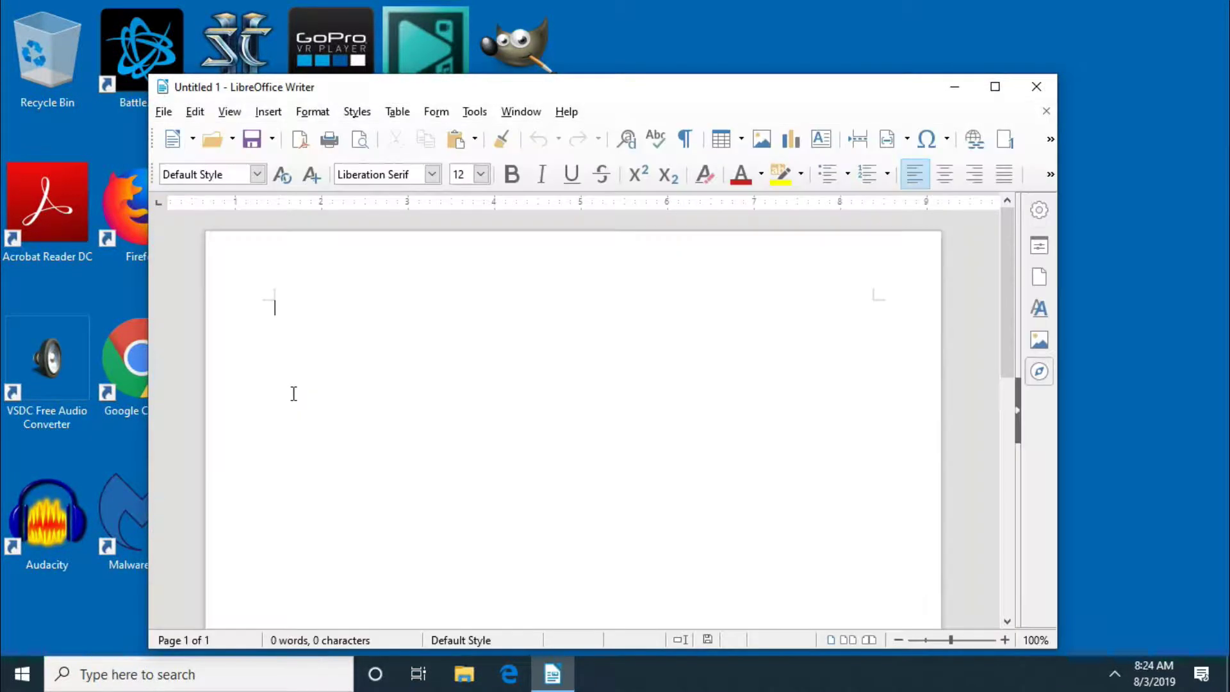
# Step: Maximize the window and paste the two paragraphs about password types
pyautogui.click(1005, 87)
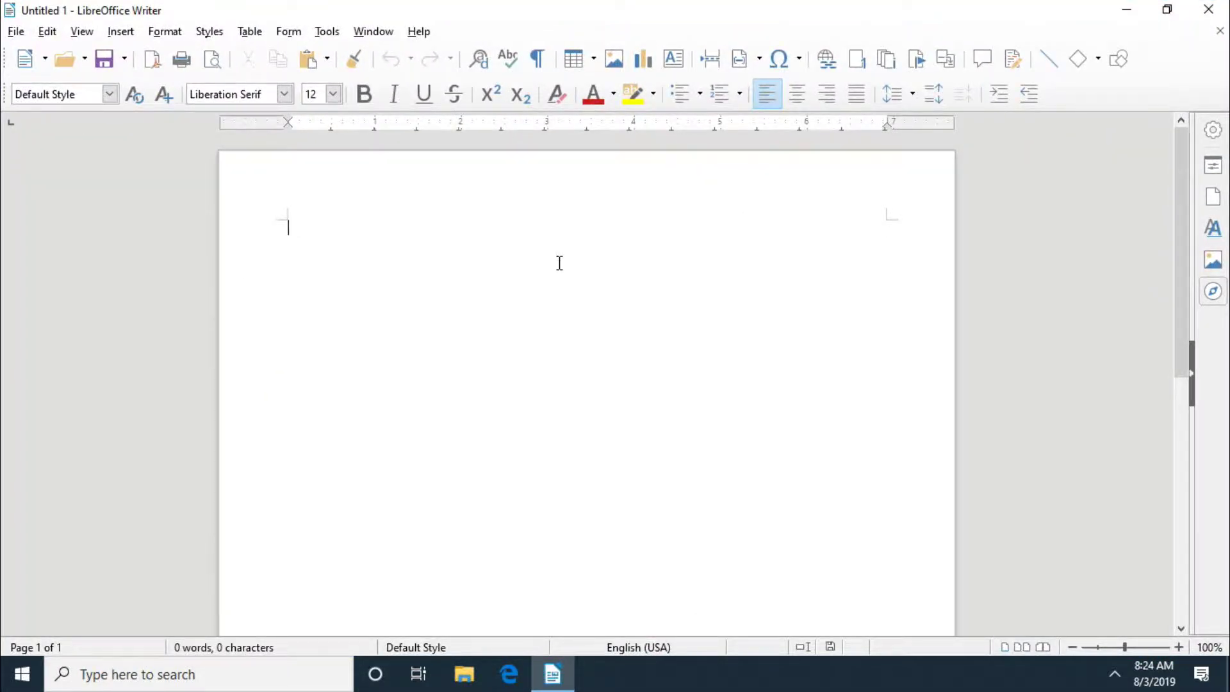
pyautogui.hotkey('ctrl', 'v')
pyautogui.press('Return')
pyautogui.press('Return')
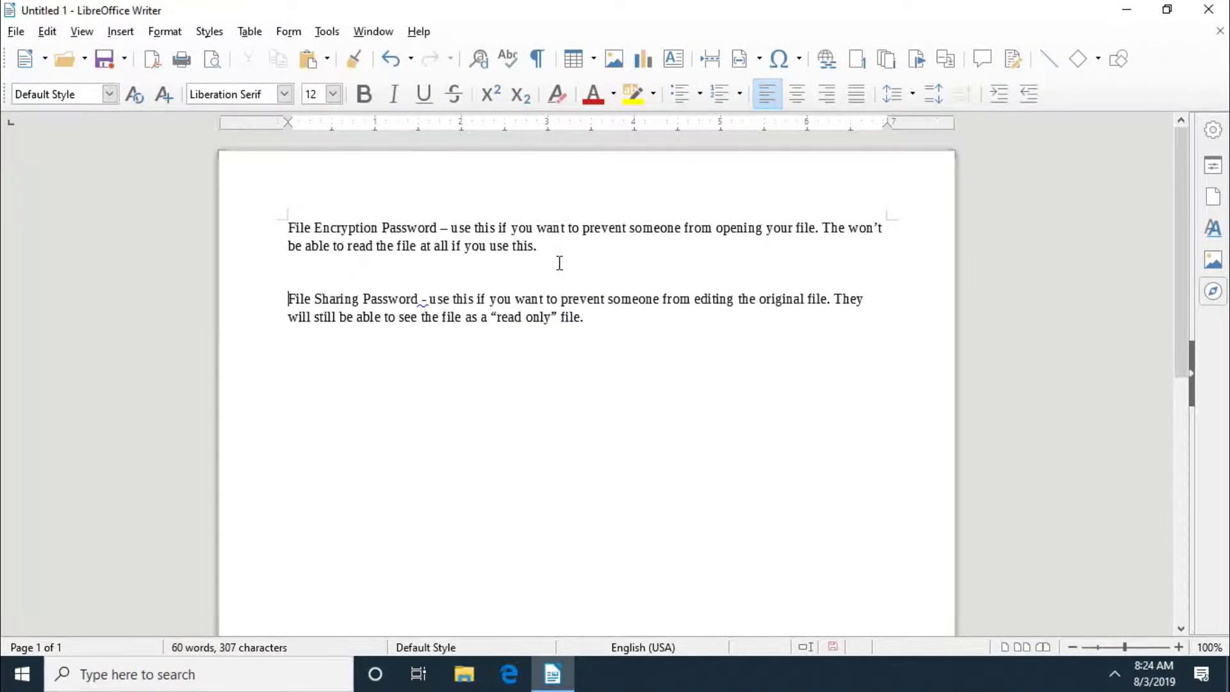
# Step: Set all the document text to 16-point font size
pyautogui.hotkey('ctrl', 'a')
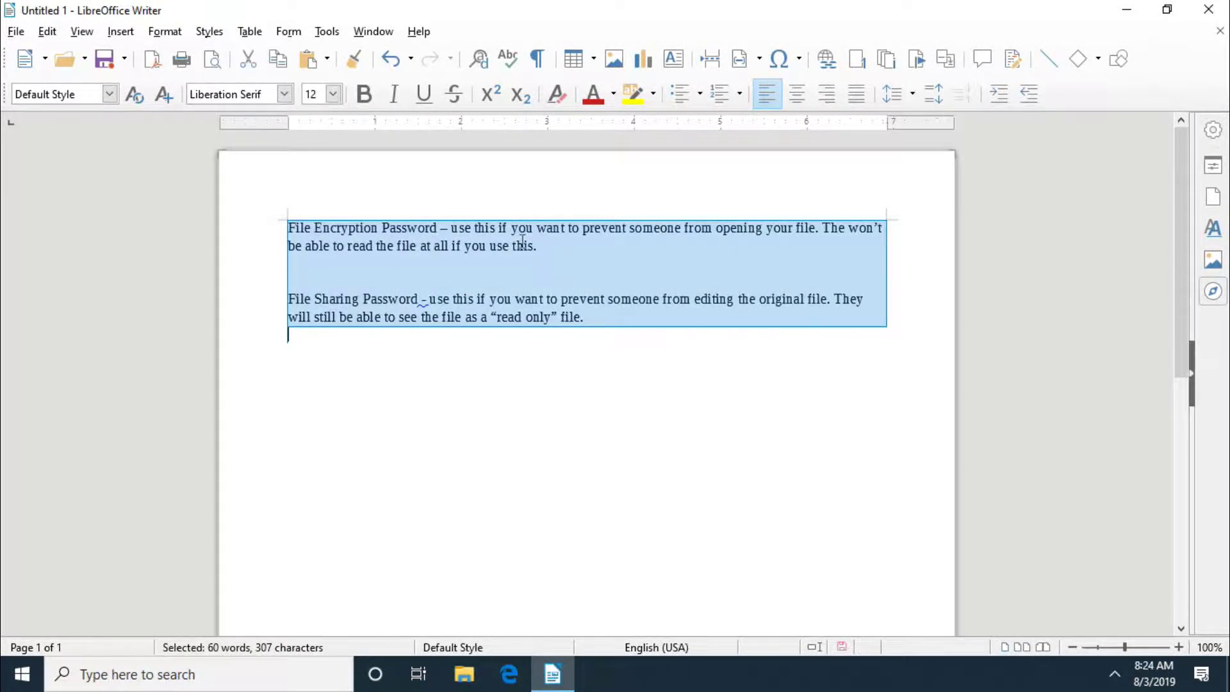
pyautogui.click(338, 100)
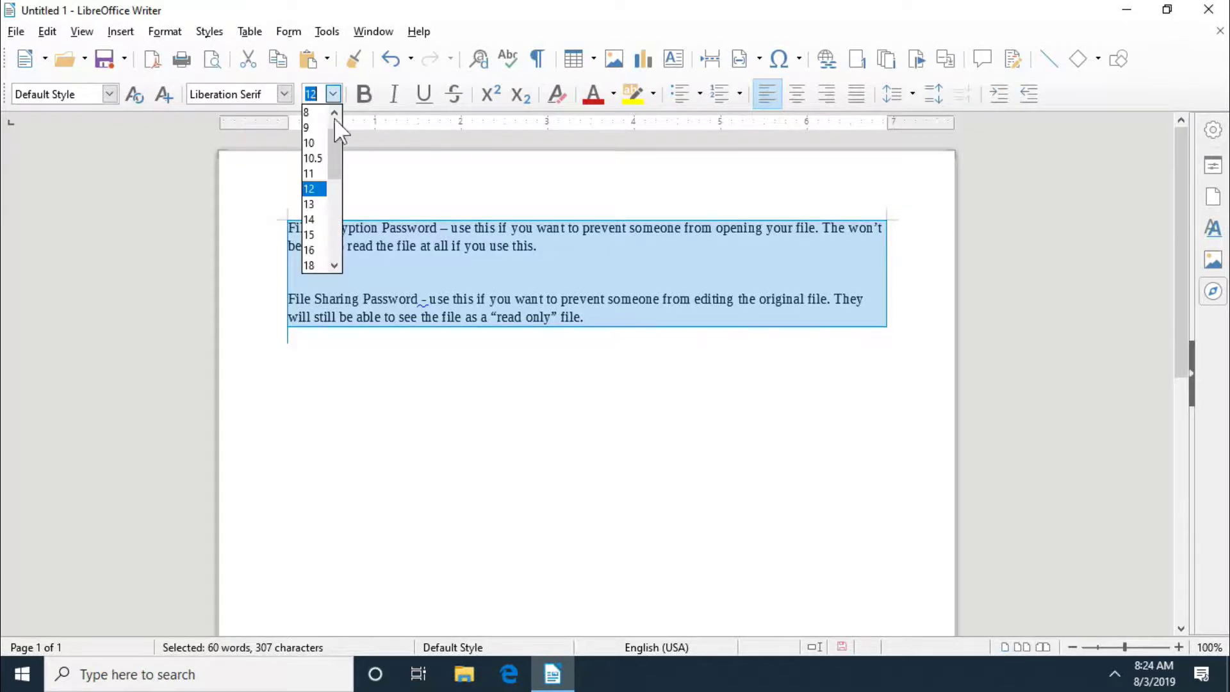
pyautogui.click(314, 249)
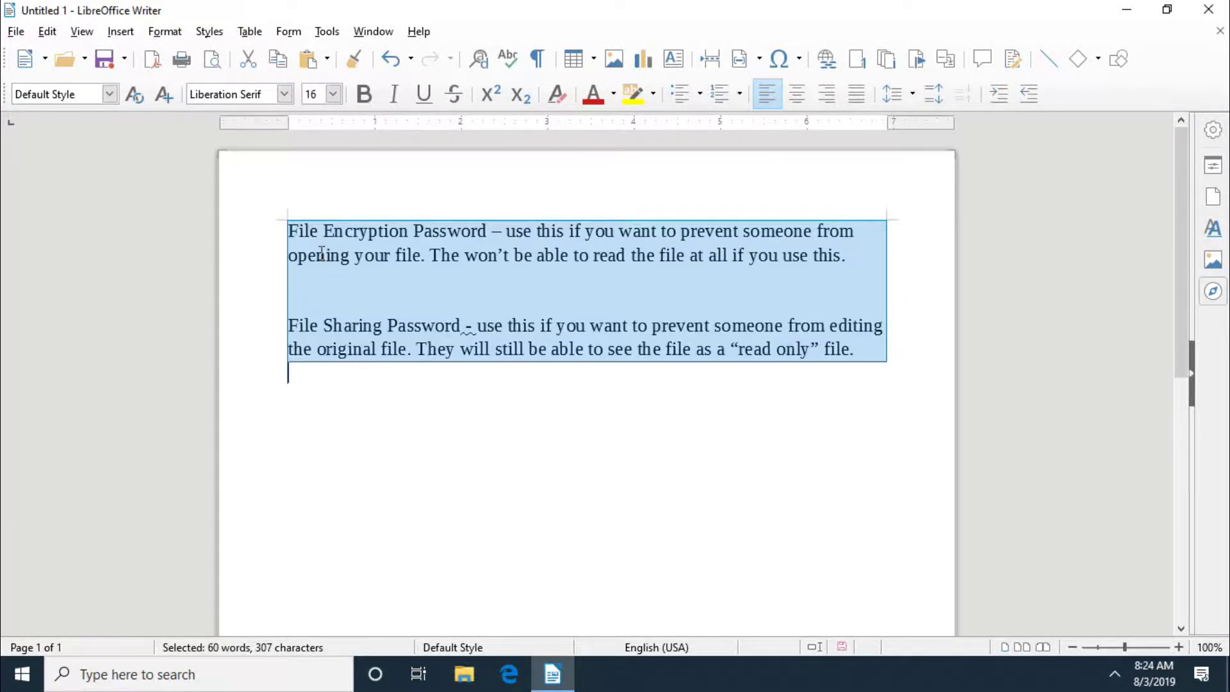
pyautogui.click(416, 442)
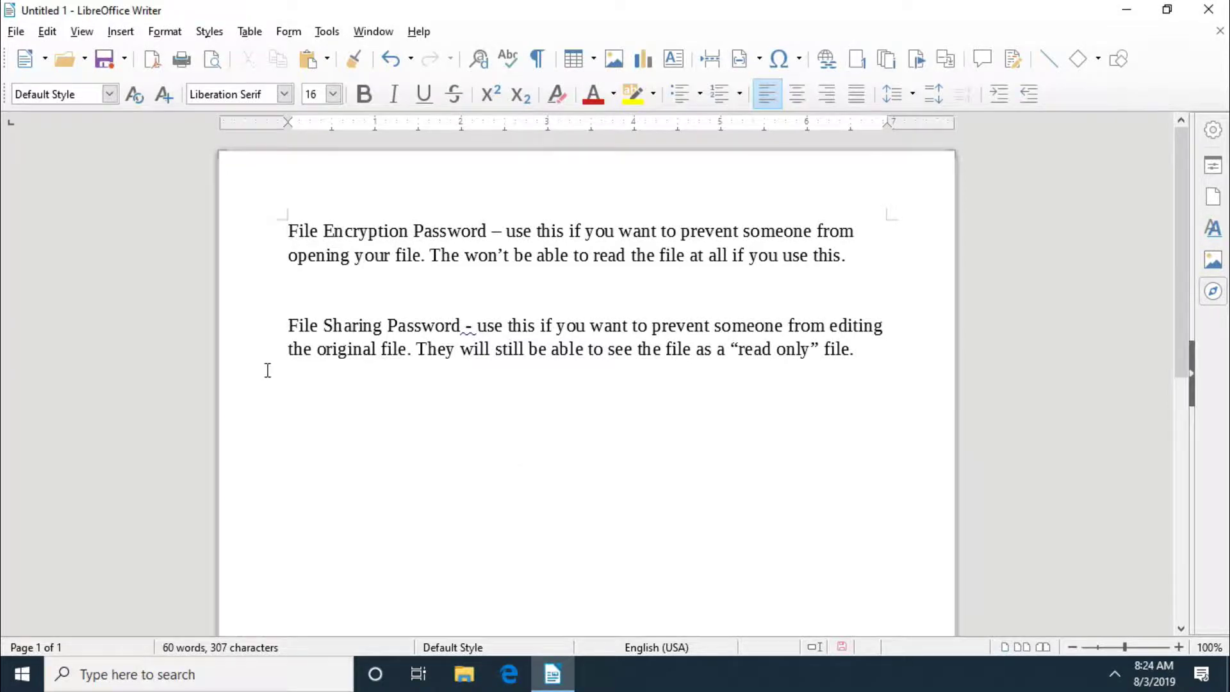
pyautogui.click(16, 32)
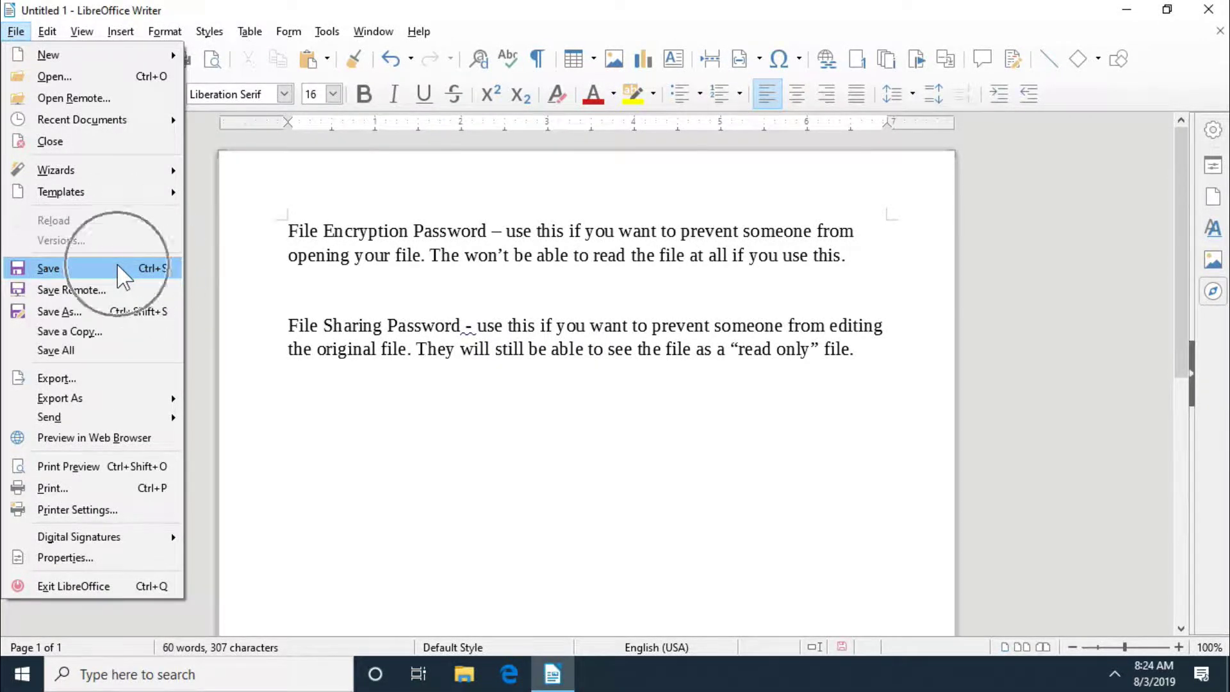
# Step: Save the document as Ex1 on the Desktop with Save with password ticked
pyautogui.click(117, 264)
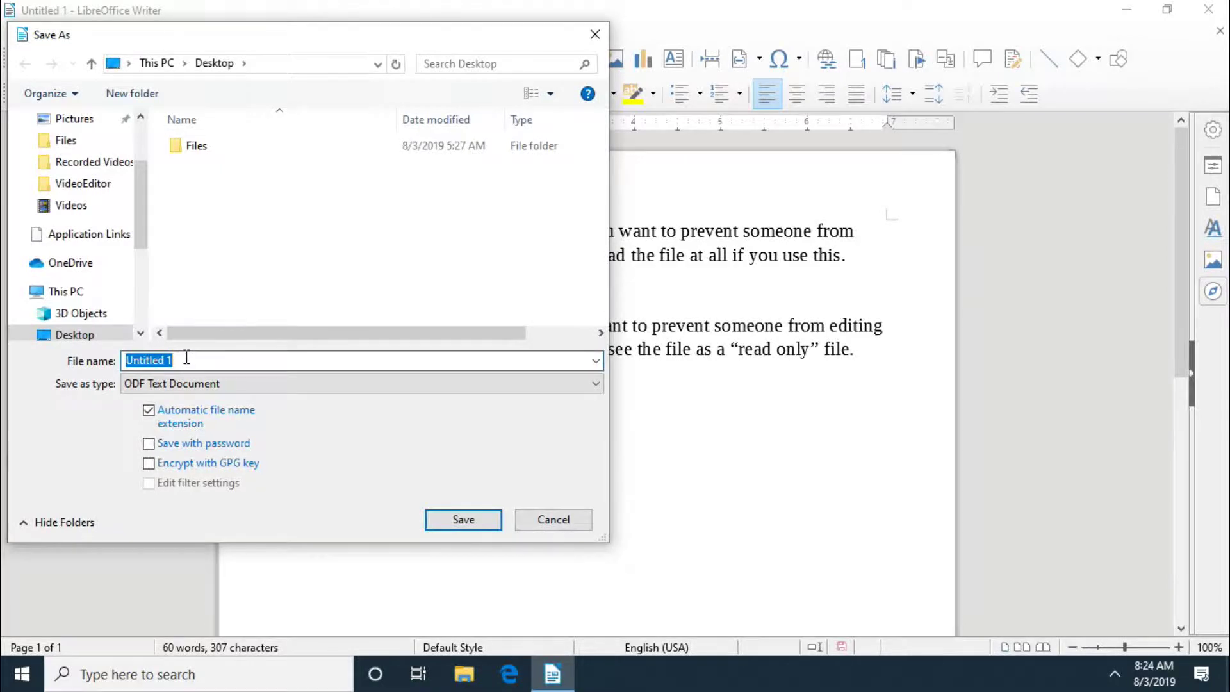
pyautogui.write('Ex1')
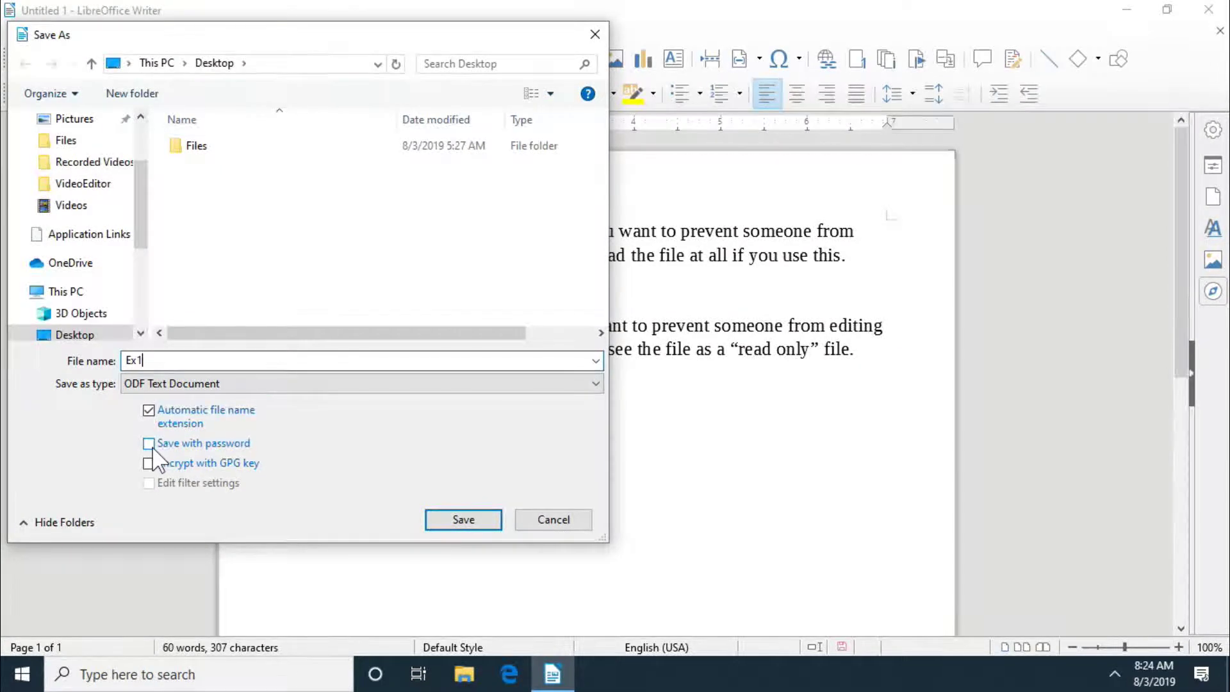
pyautogui.click(149, 444)
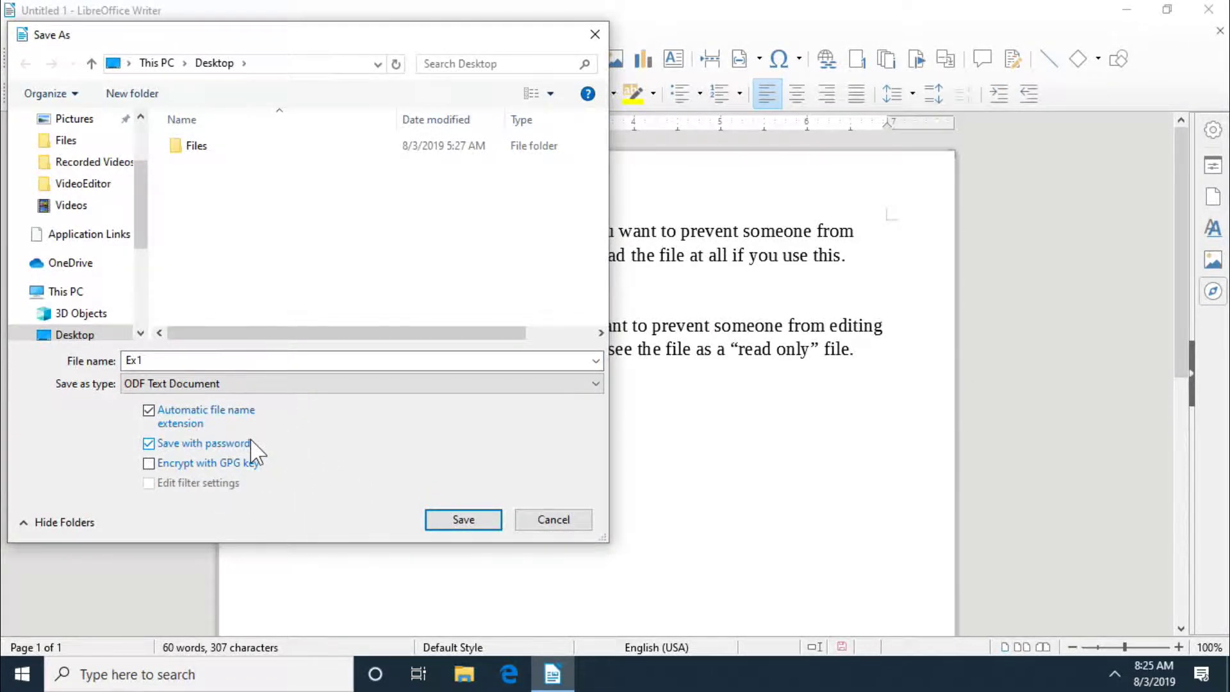
pyautogui.click(488, 525)
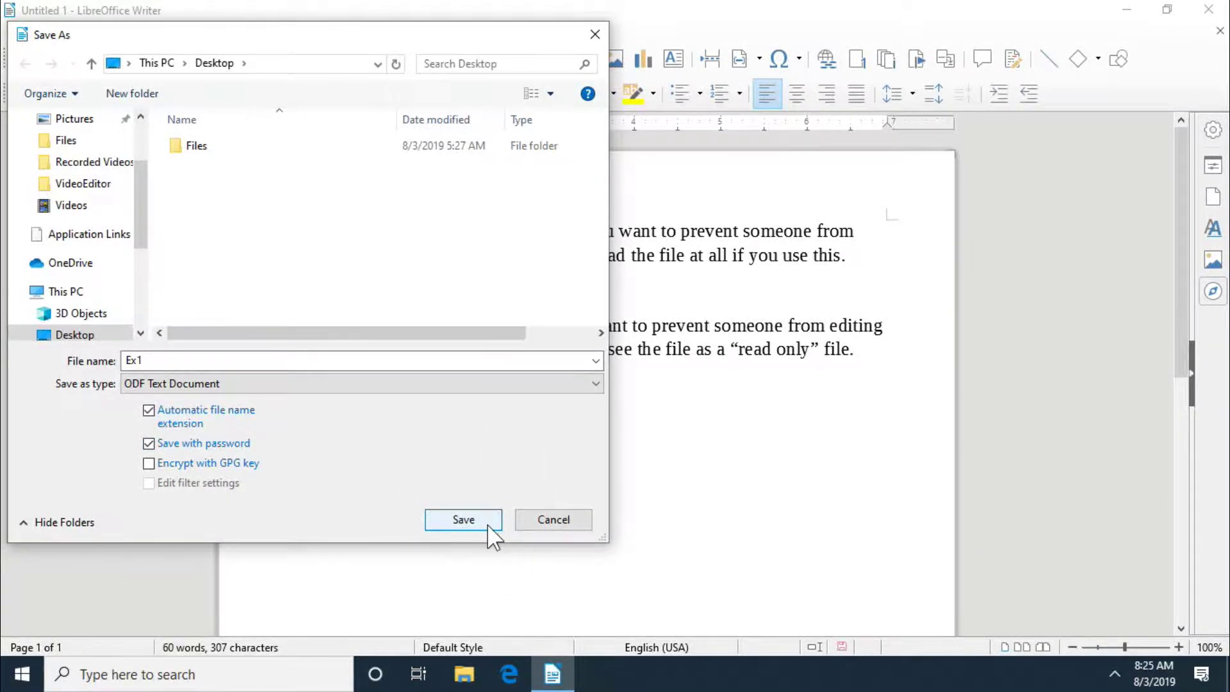
pyautogui.click(488, 526)
# Step: Confirm the open password to save Ex1.odt, then close Writer
pyautogui.click(488, 526)
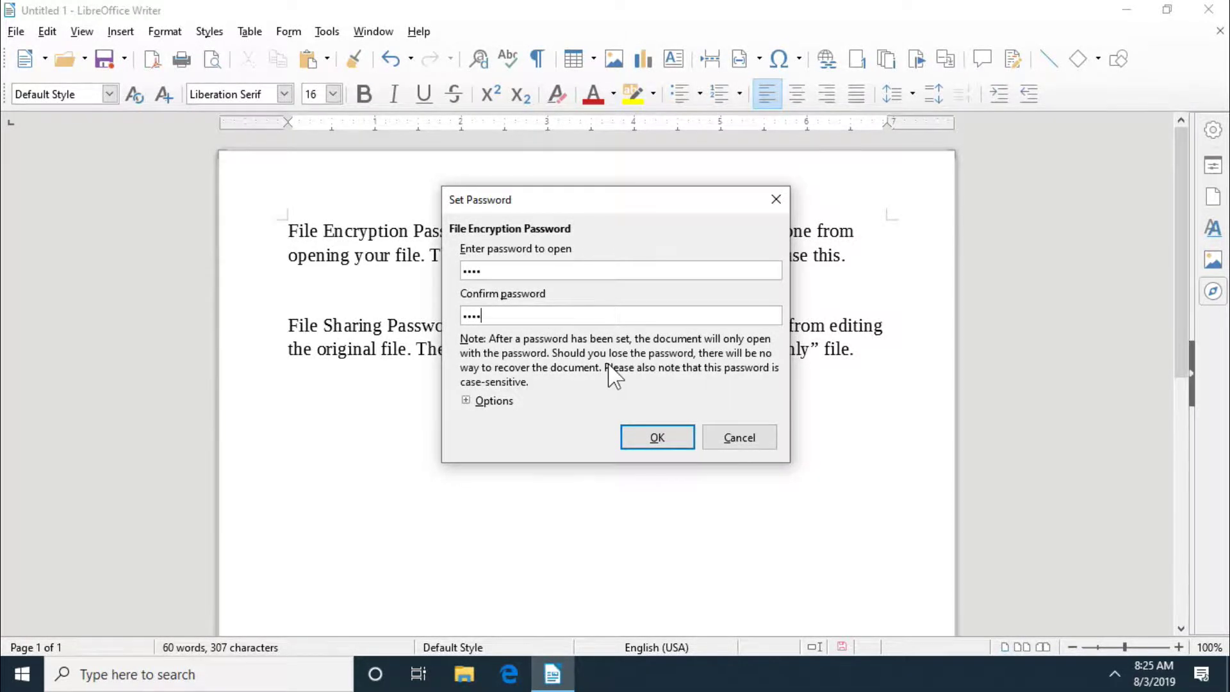
pyautogui.click(684, 441)
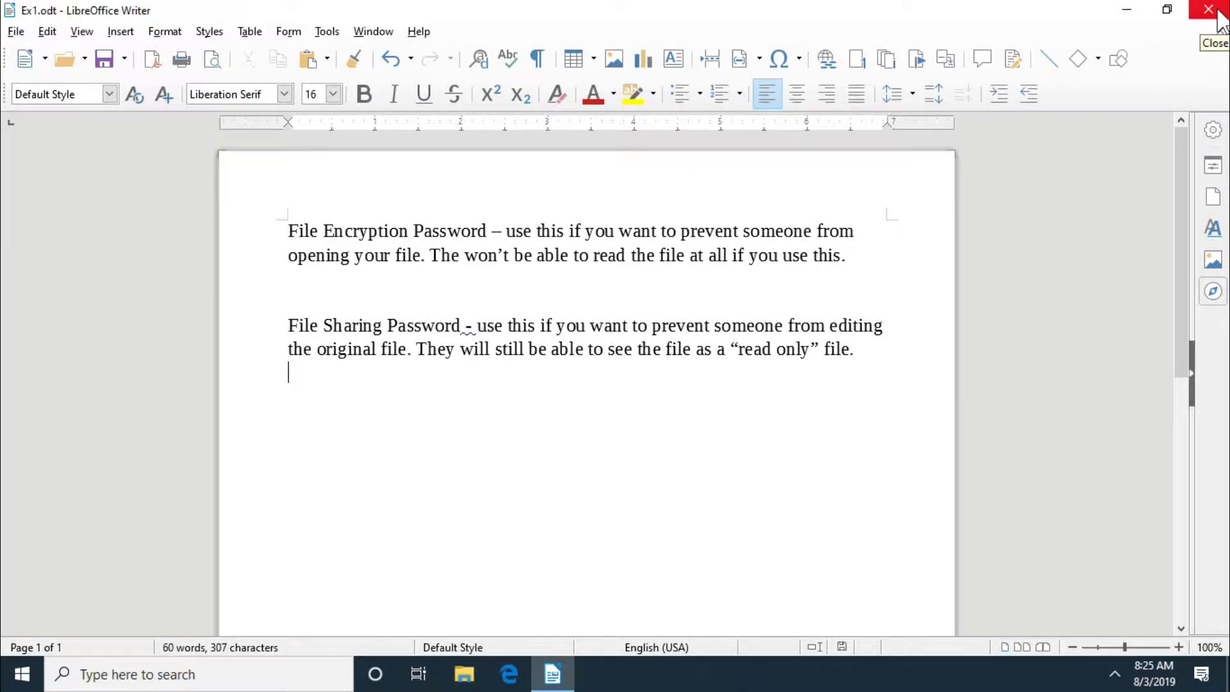
pyautogui.click(1217, 10)
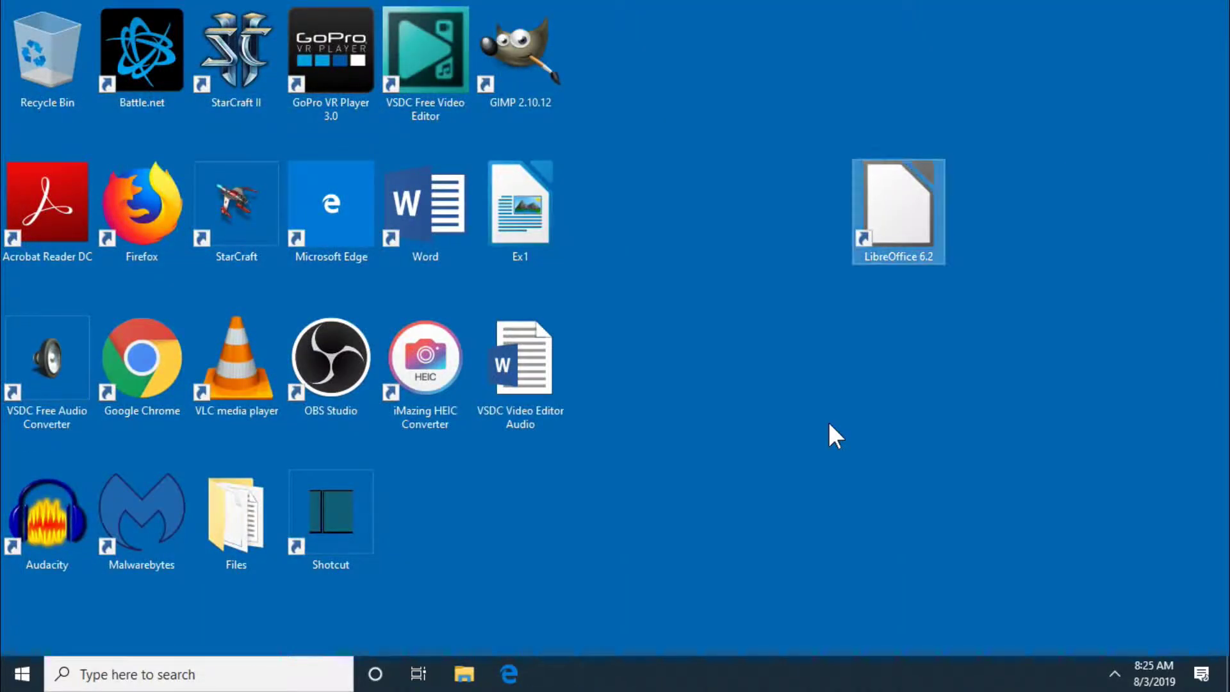
# Step: Move the Ex1 file beside the LibreOffice icon and open it
pyautogui.moveTo(537, 231); pyautogui.dragTo(770, 242)
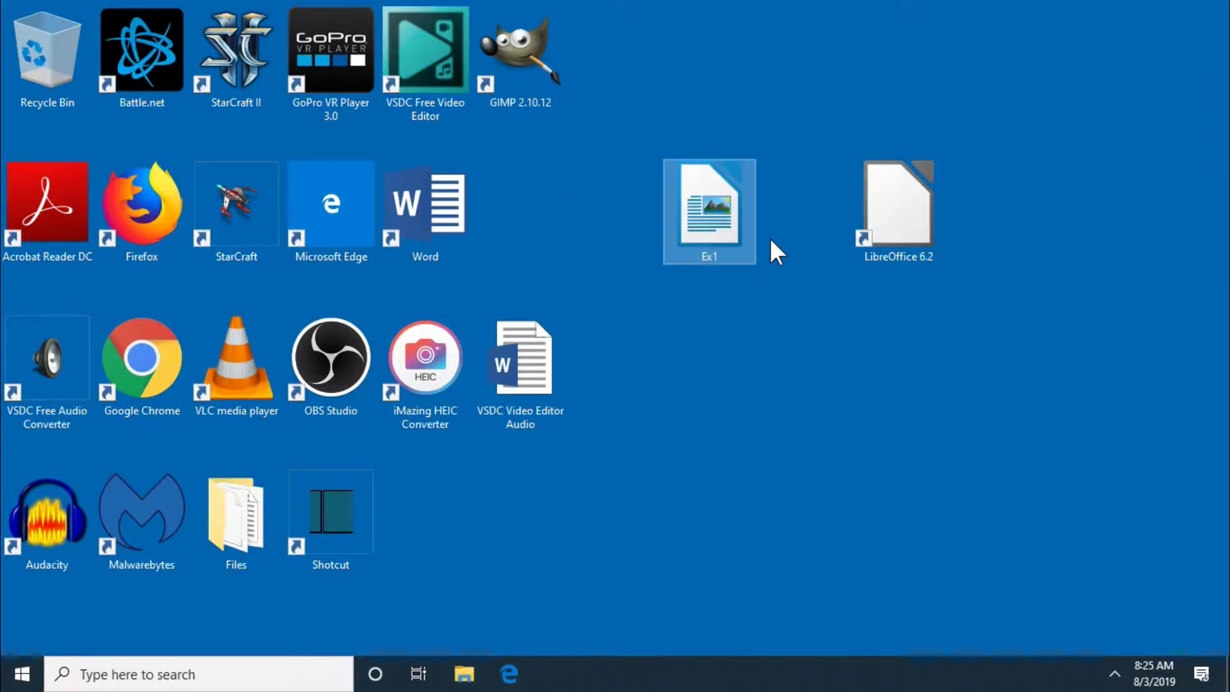
pyautogui.click(728, 219)
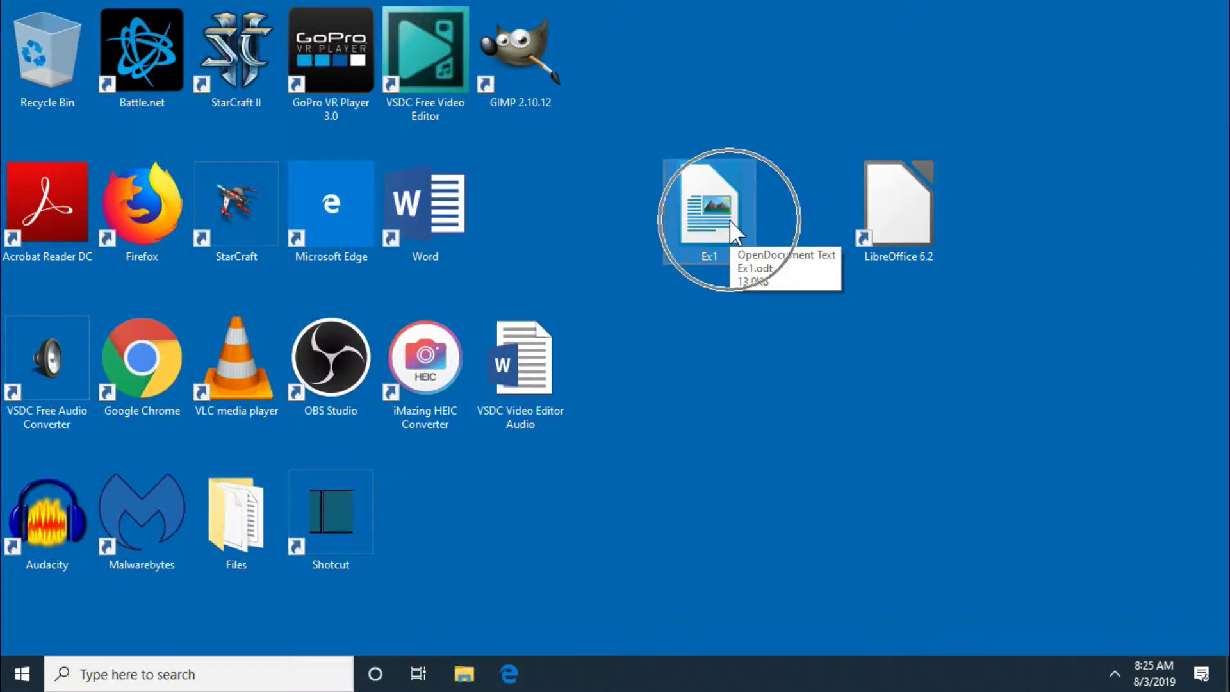
pyautogui.doubleClick(729, 219)
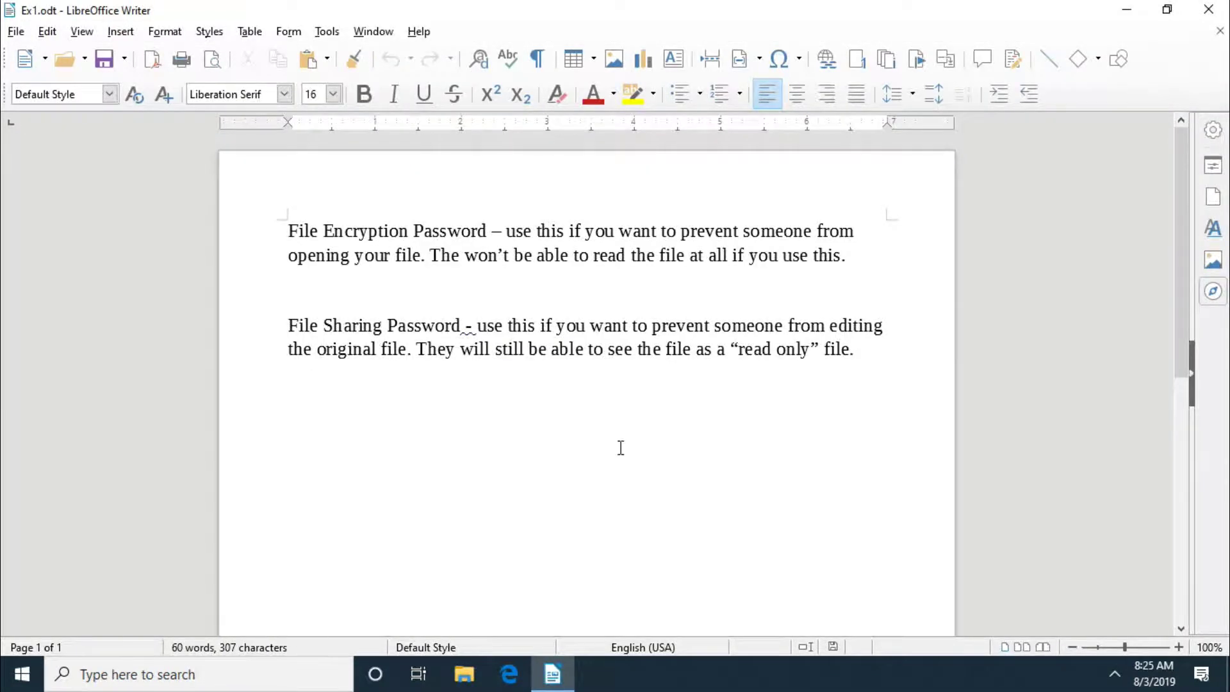
# Step: Type and erase test text, then close Ex1 without saving changes
pyautogui.press('Return')
pyautogui.write('dkalwjda')
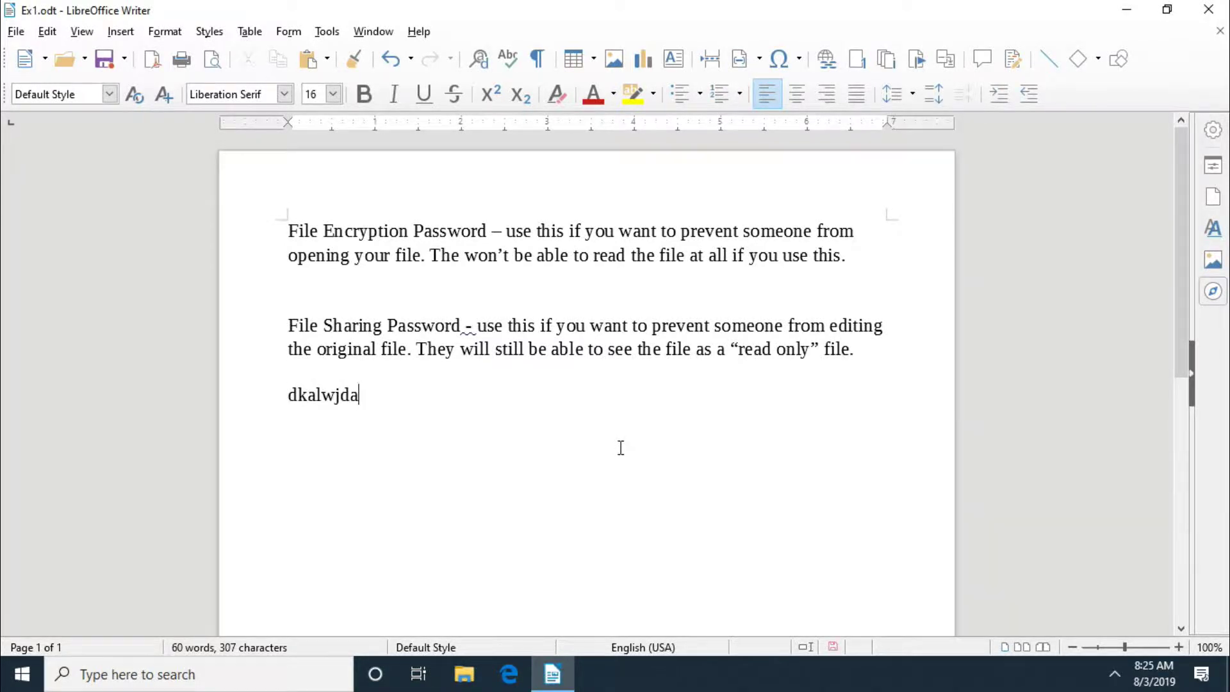
pyautogui.press('BackSpace')
pyautogui.press('BackSpace')
pyautogui.press('BackSpace')
pyautogui.press('BackSpace')
pyautogui.press('BackSpace')
pyautogui.press('BackSpace')
pyautogui.press('BackSpace')
pyautogui.press('BackSpace')
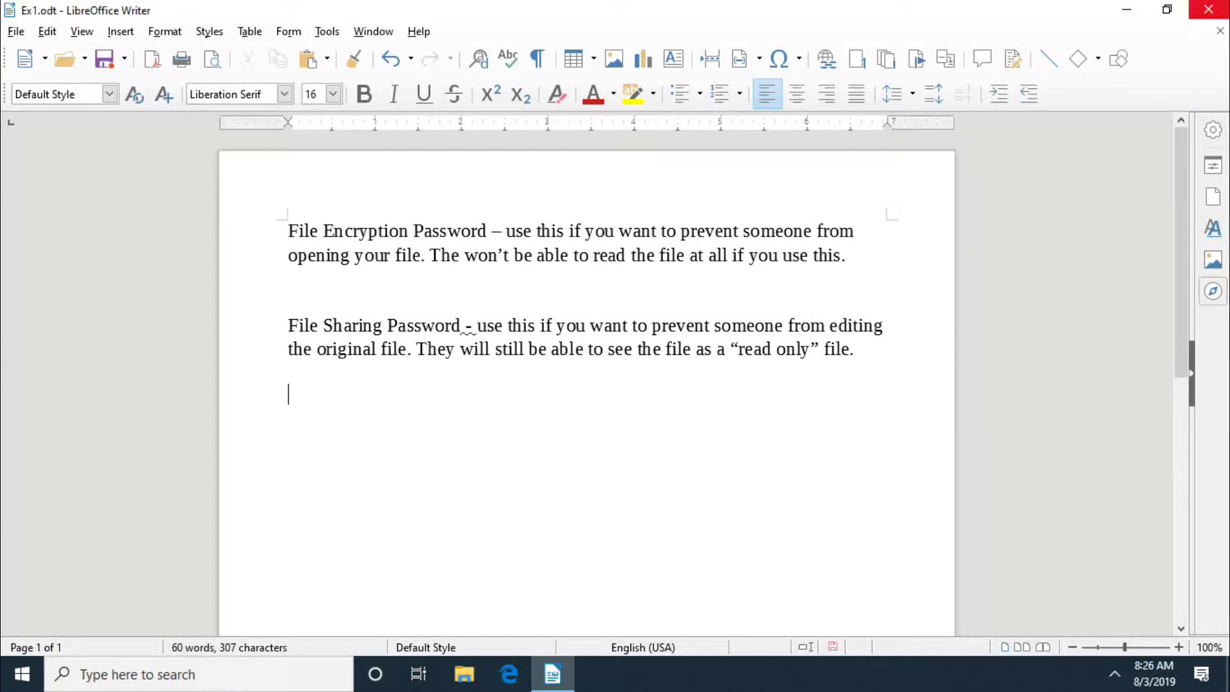
pyautogui.click(1216, 13)
pyautogui.click(1219, 16)
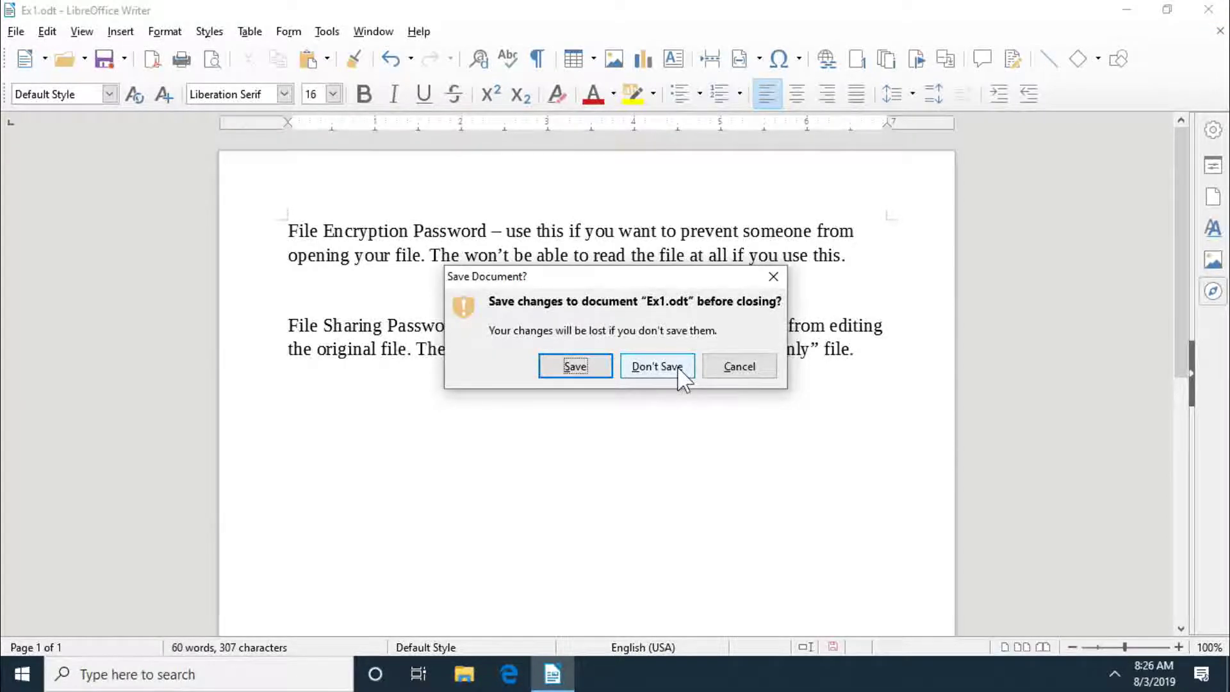
pyautogui.click(657, 366)
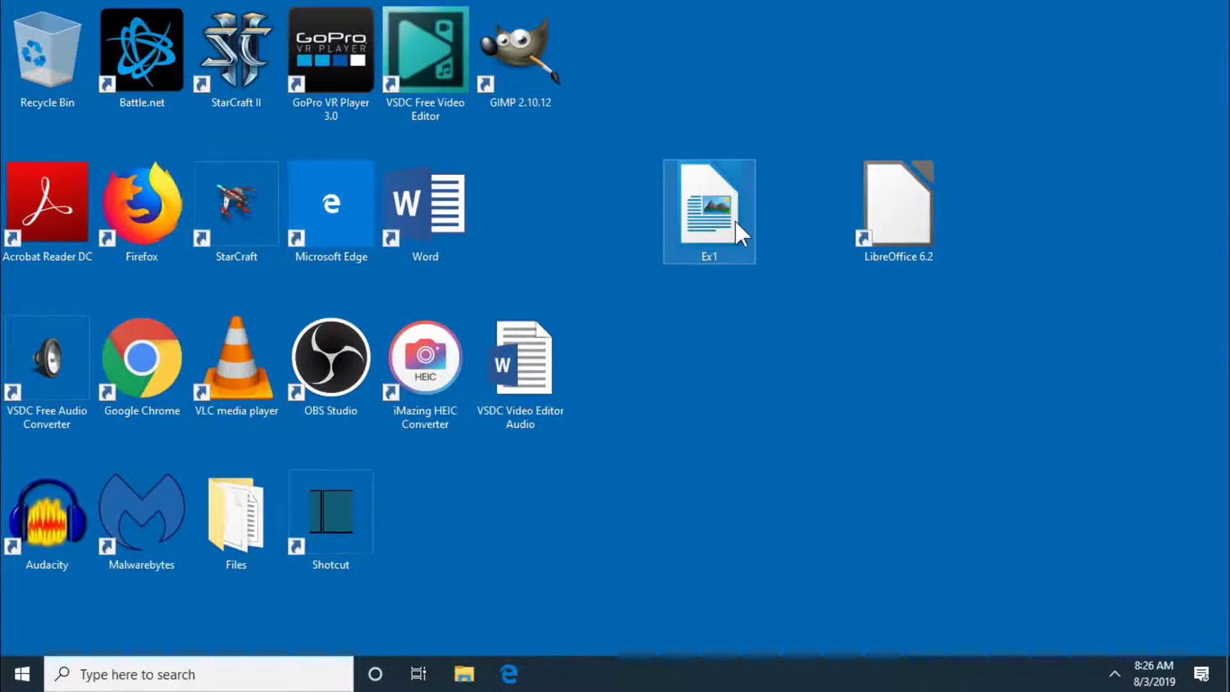
pyautogui.click(735, 220)
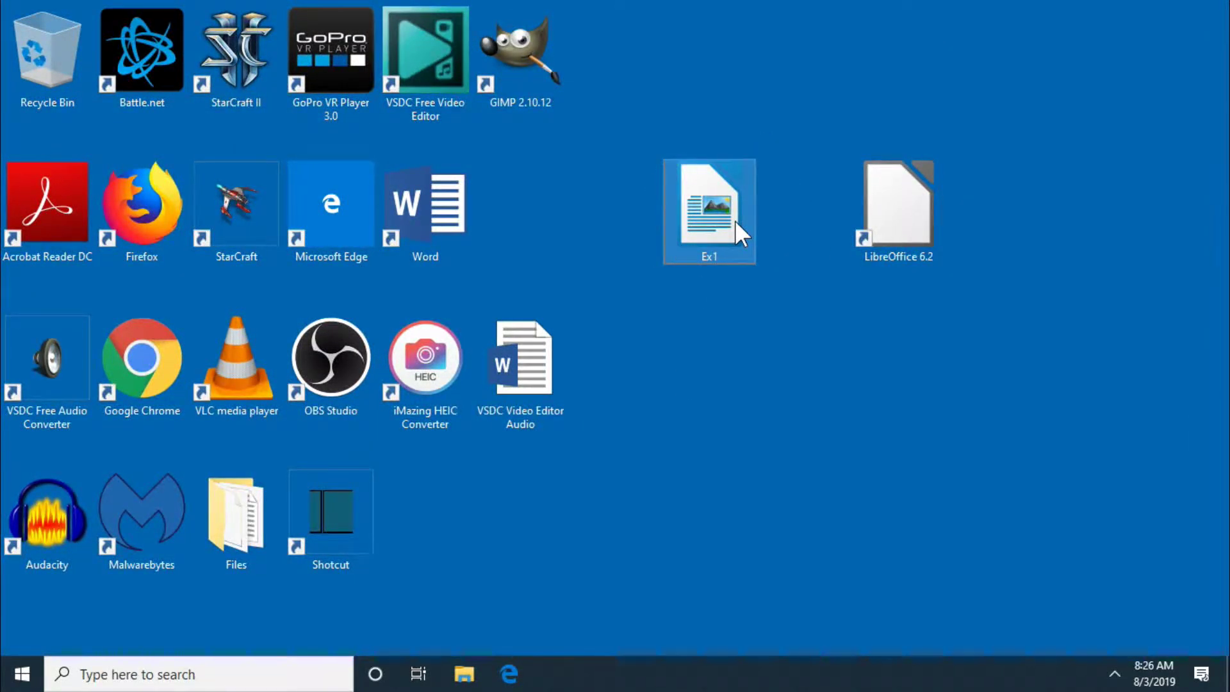
# Step: Copy the Ex1 file and paste it onto the desktop as Ex1 - Copy
pyautogui.rightClick(735, 220)
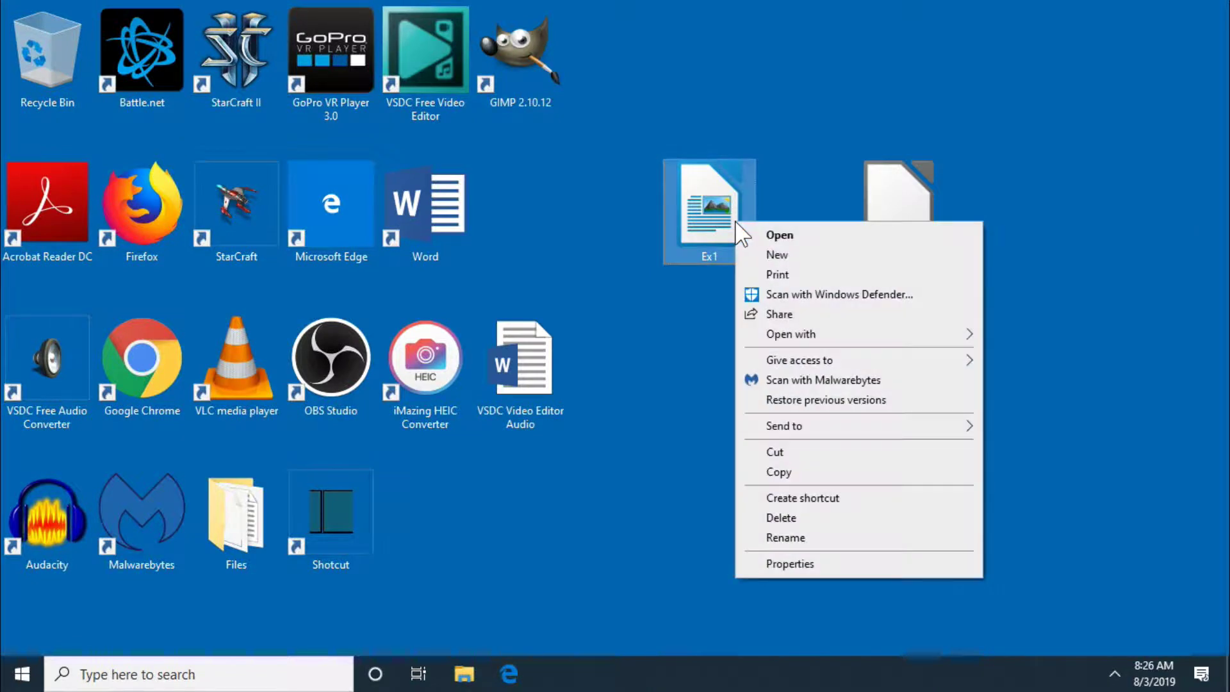
pyautogui.click(813, 487)
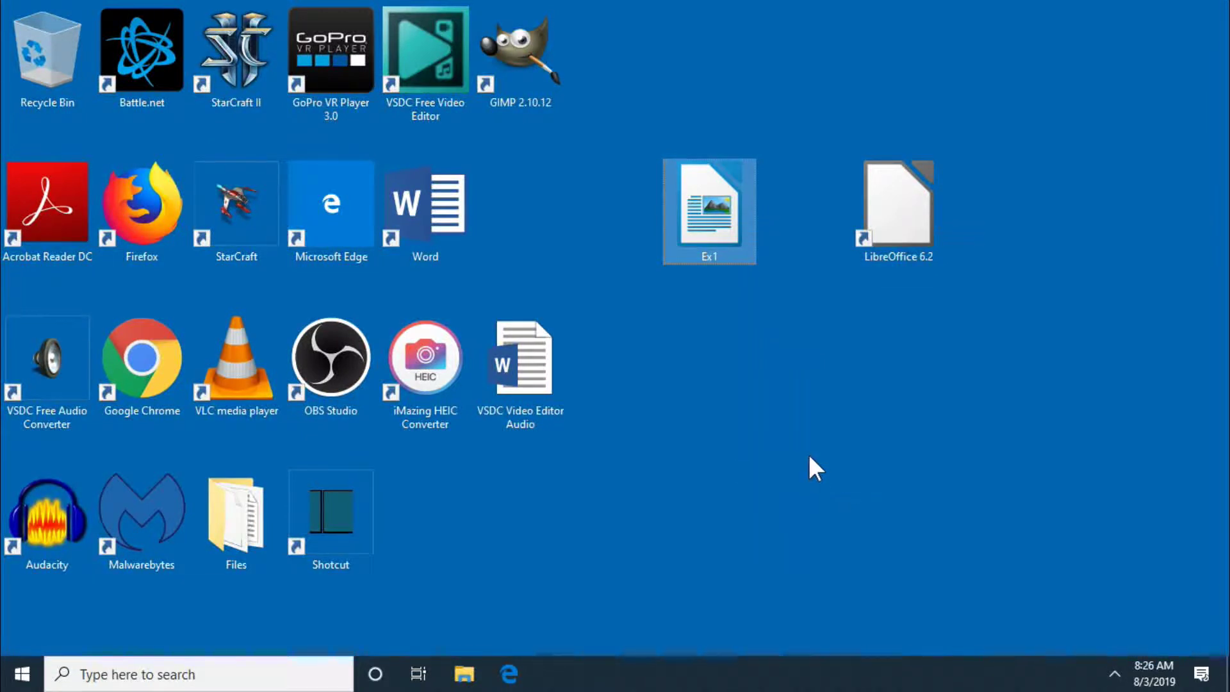
pyautogui.click(804, 436)
pyautogui.rightClick(763, 410)
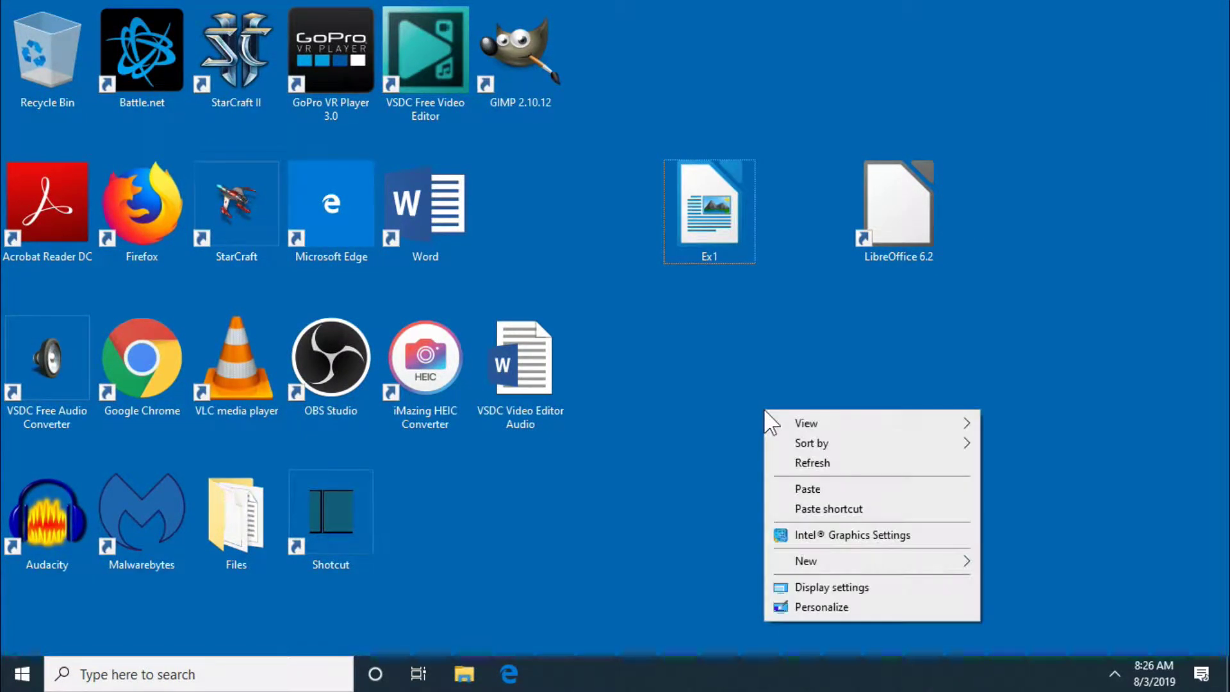
pyautogui.click(847, 492)
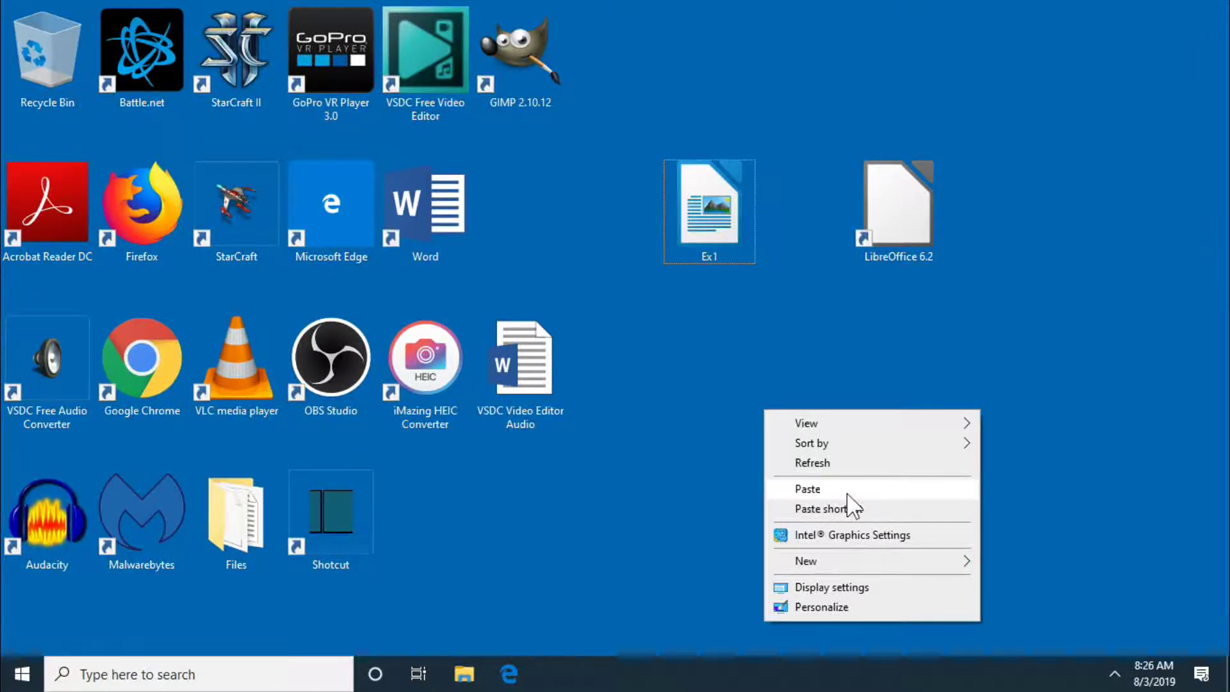
pyautogui.click(847, 492)
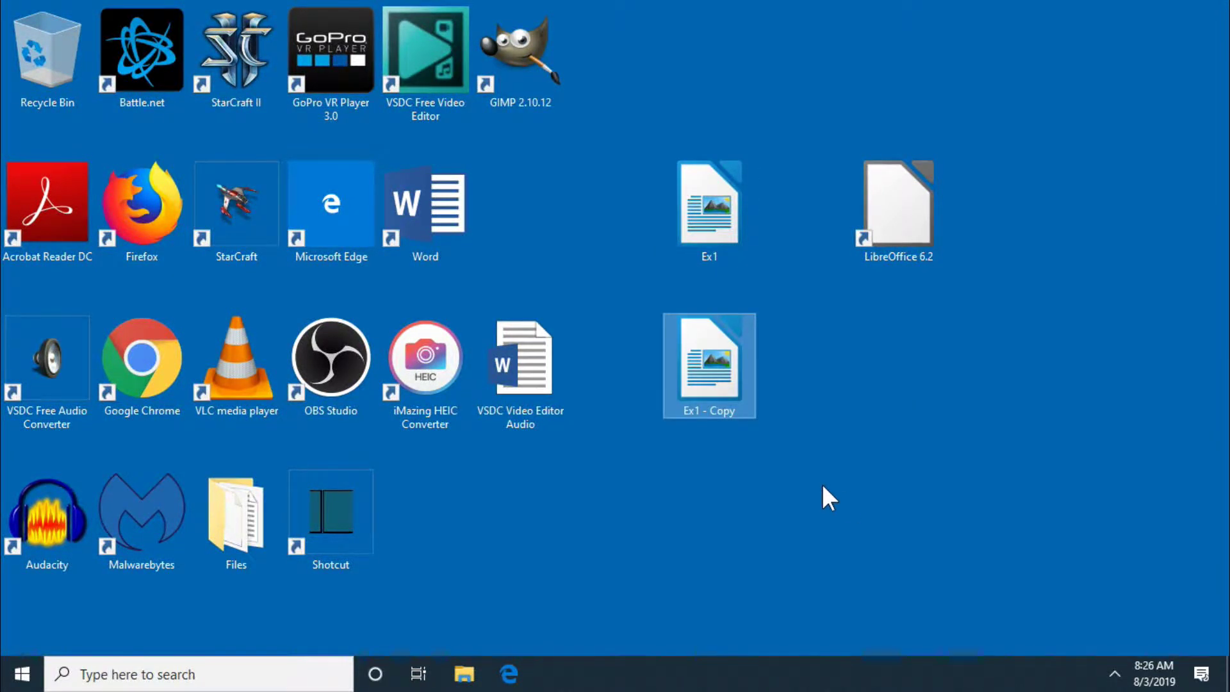
pyautogui.click(745, 410)
pyautogui.click(745, 408)
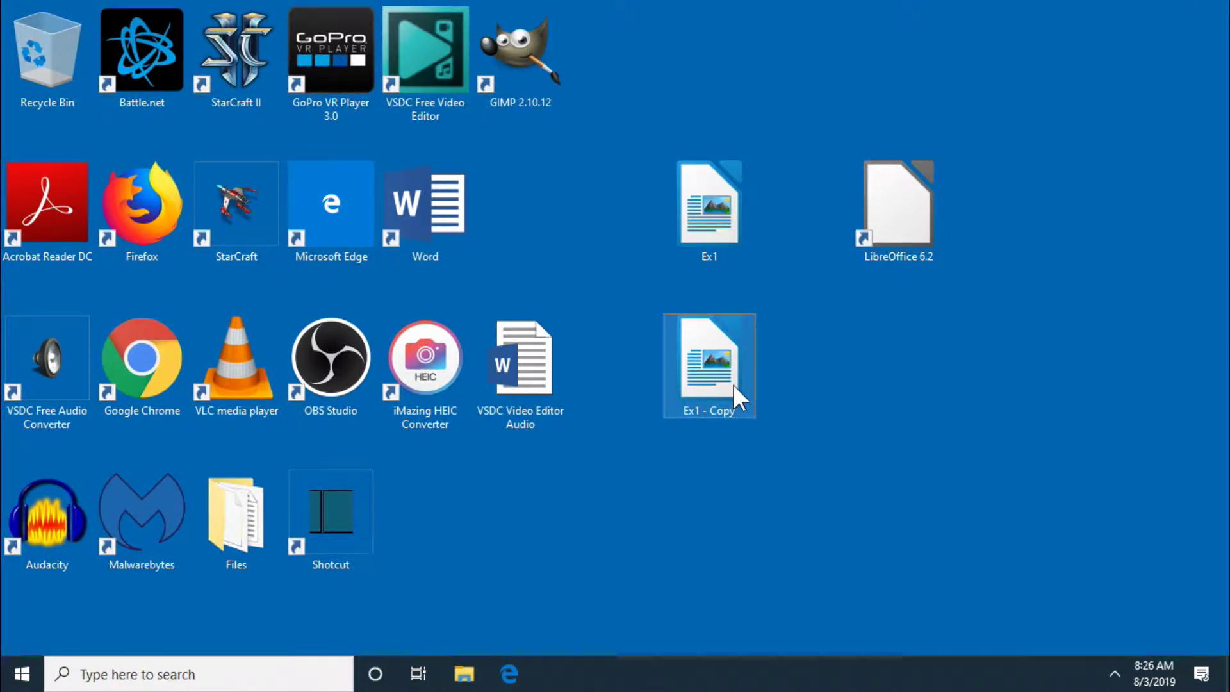
pyautogui.click(732, 383)
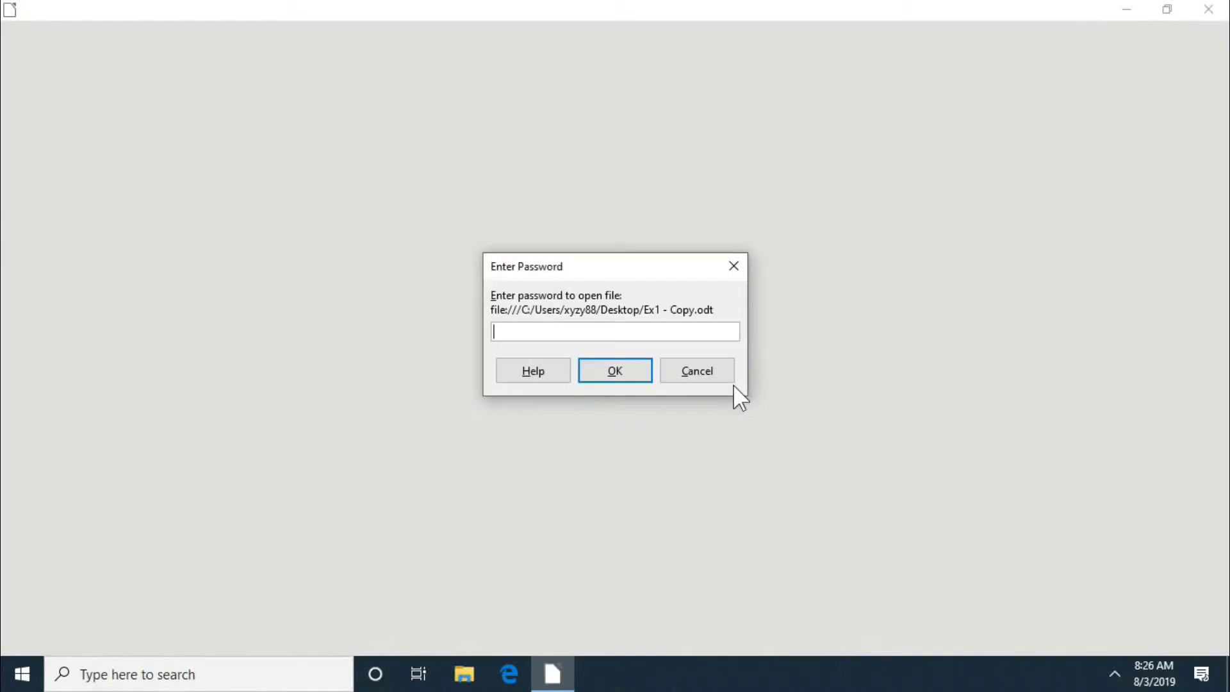
# Step: Enter the open password to unlock Ex1 - Copy, then close the document
pyautogui.write('123')
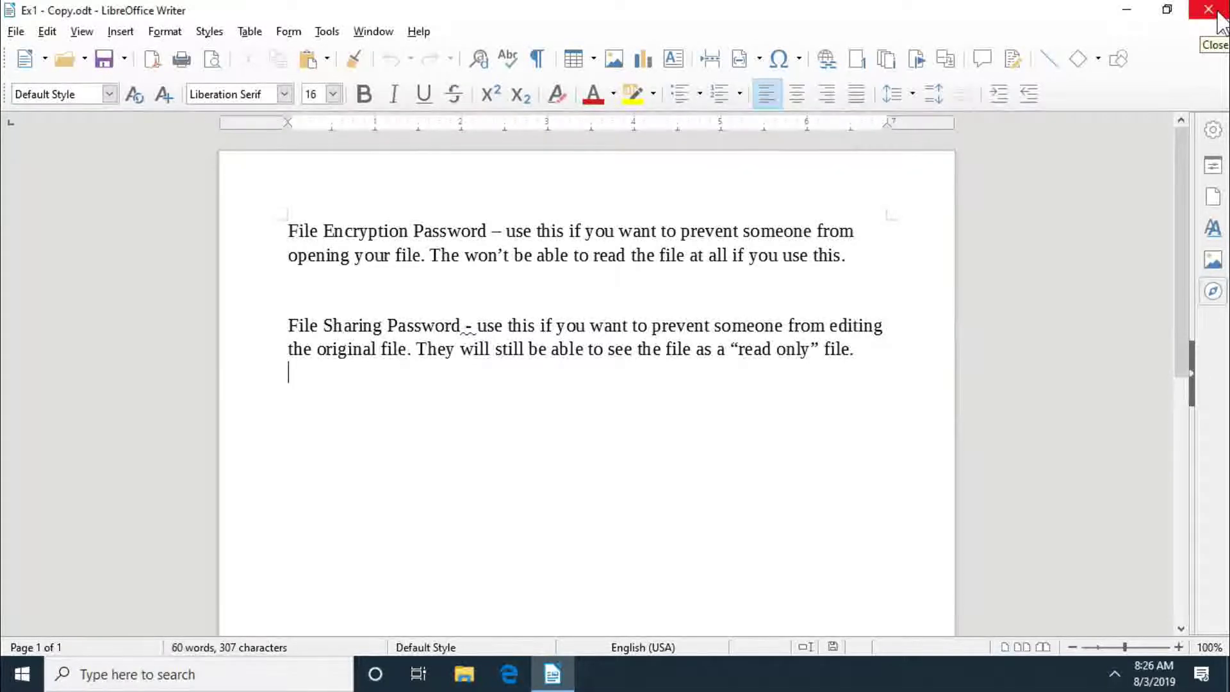
pyautogui.click(1217, 12)
pyautogui.click(1217, 12)
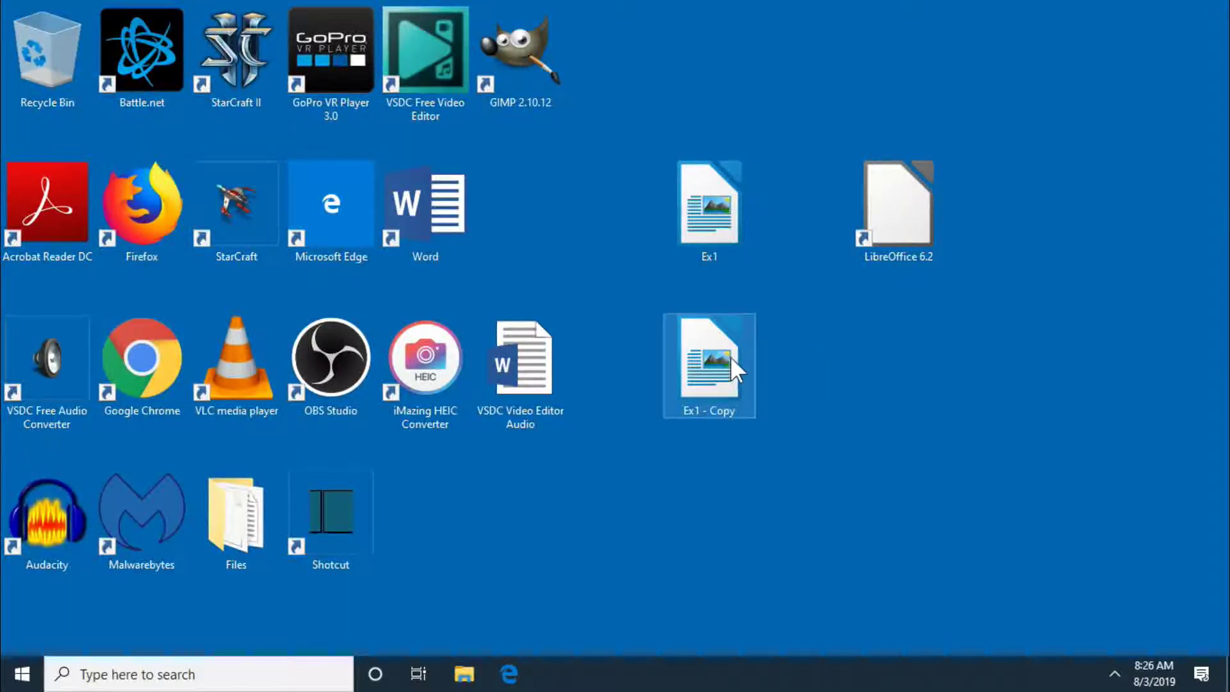
# Step: Drag Ex1 - Copy and Ex1 into the Recycle Bin and relaunch LibreOffice
pyautogui.moveTo(730, 356); pyautogui.dragTo(68, 44)
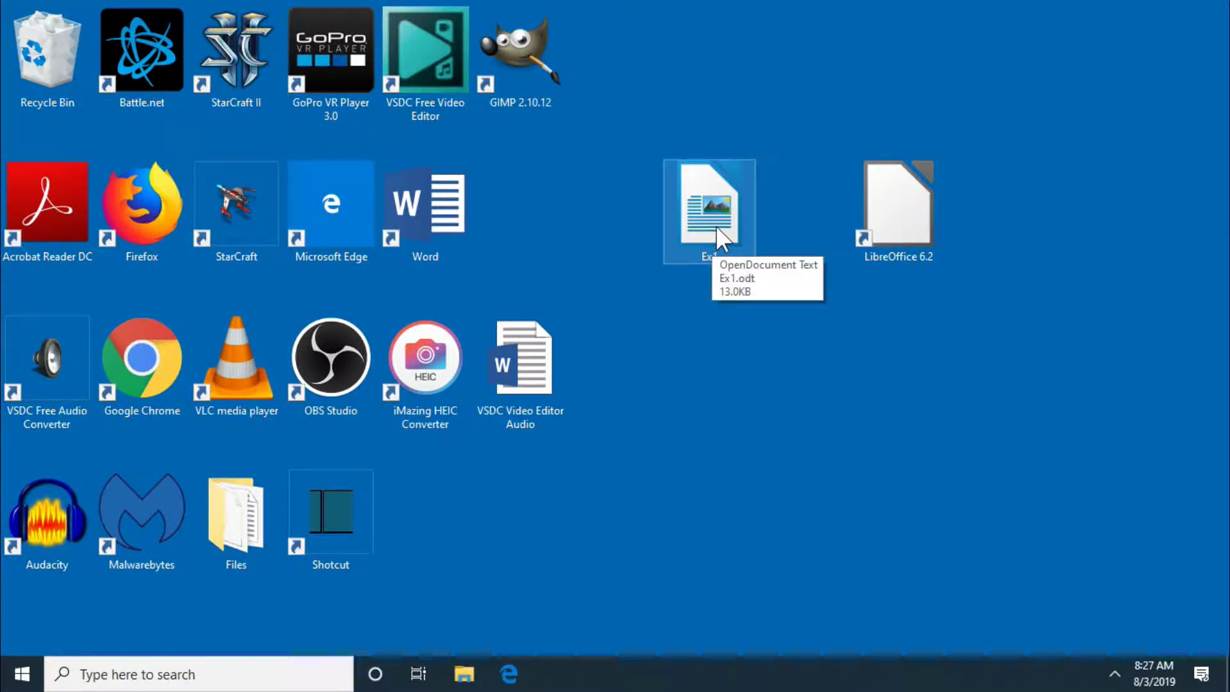
pyautogui.moveTo(716, 225); pyautogui.dragTo(52, 83)
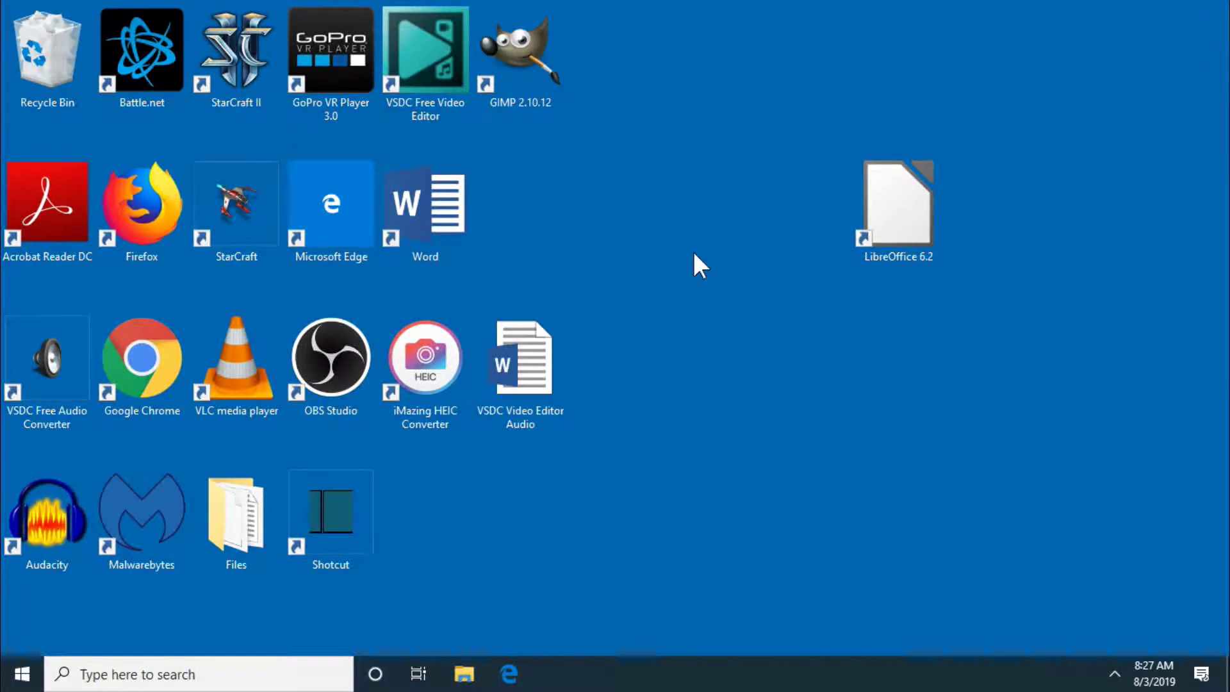
pyautogui.doubleClick(887, 224)
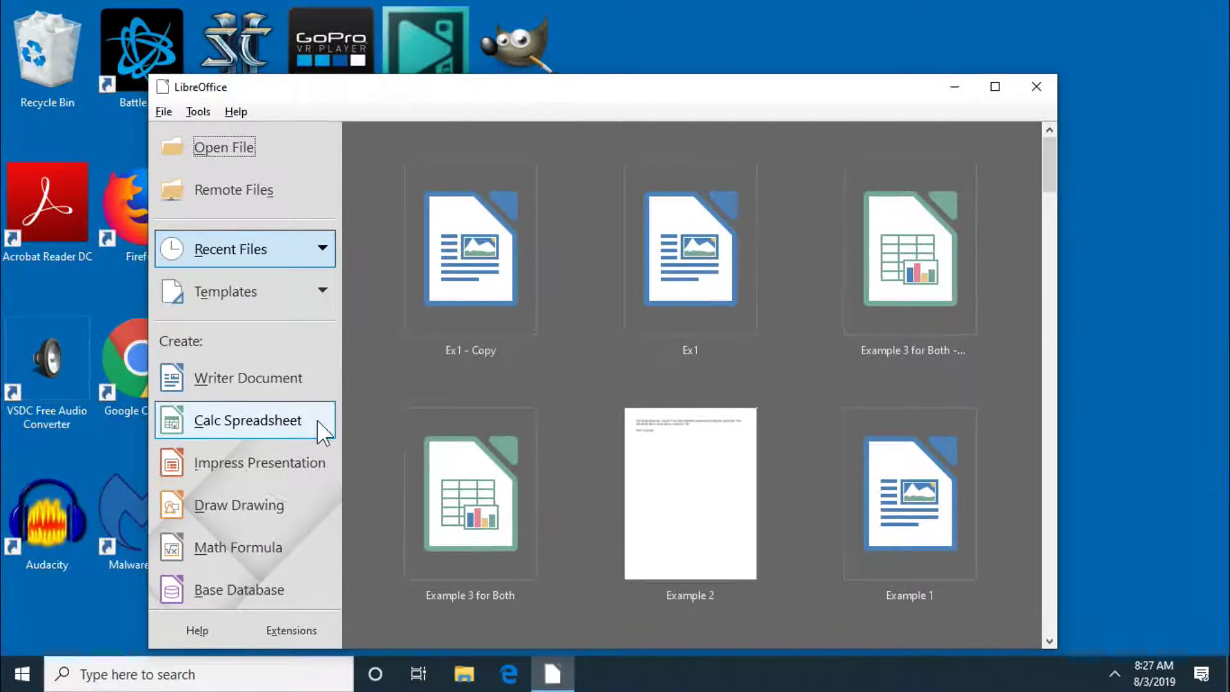
# Step: Create a new Calc spreadsheet and enter 'File Sharing Password Protection' in cell B4
pyautogui.click(316, 420)
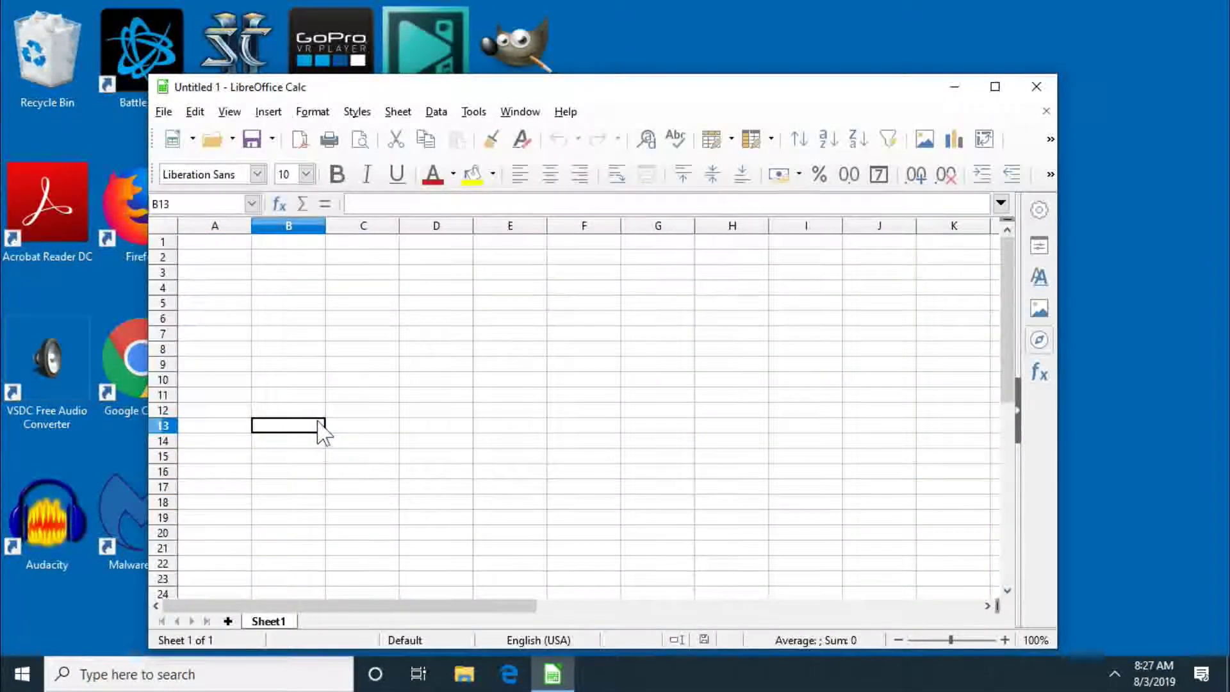
pyautogui.click(244, 247)
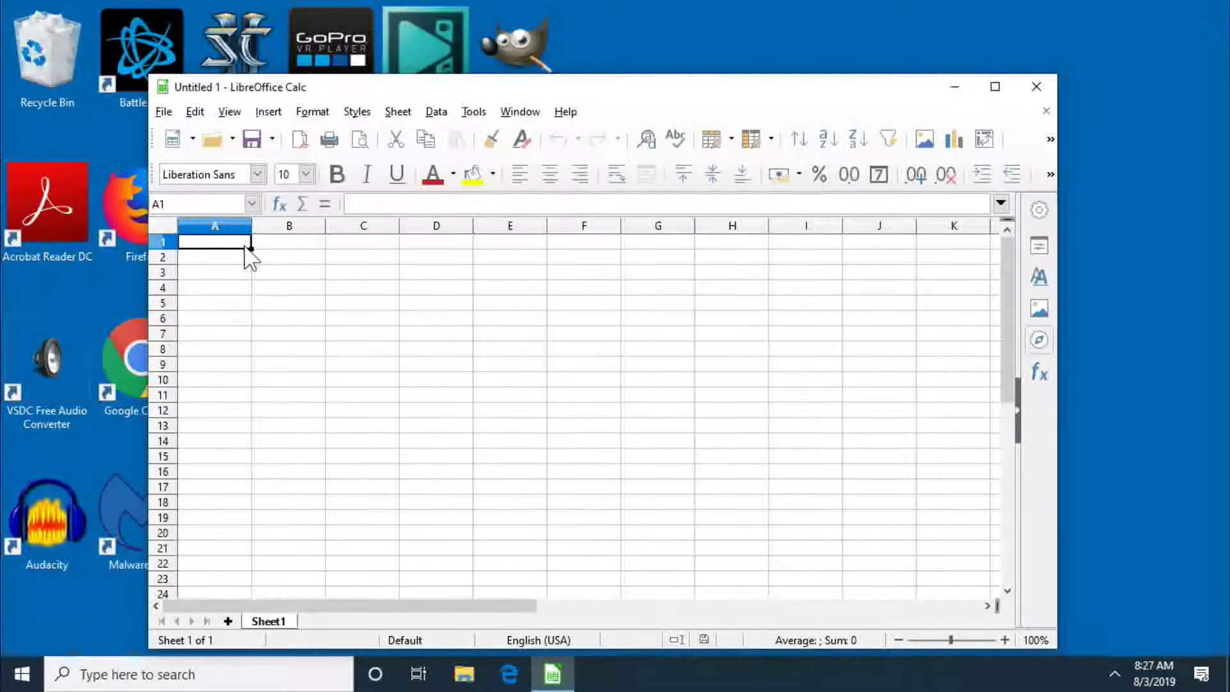
pyautogui.click(271, 285)
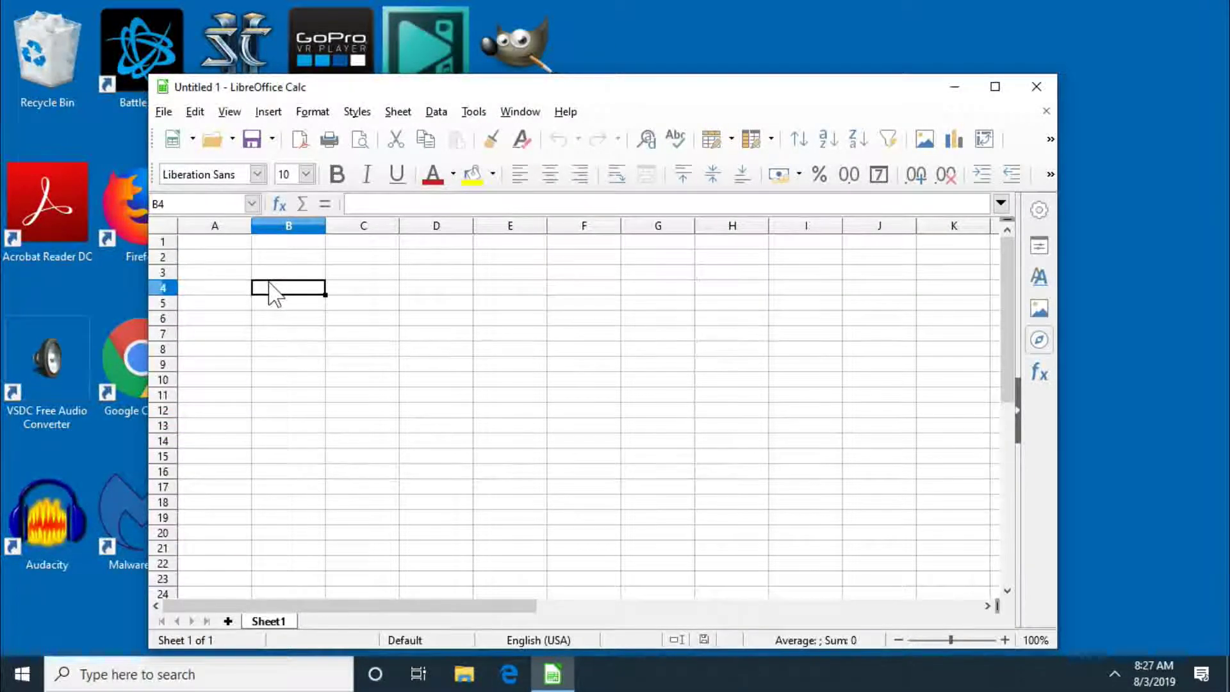
pyautogui.write('Fil')
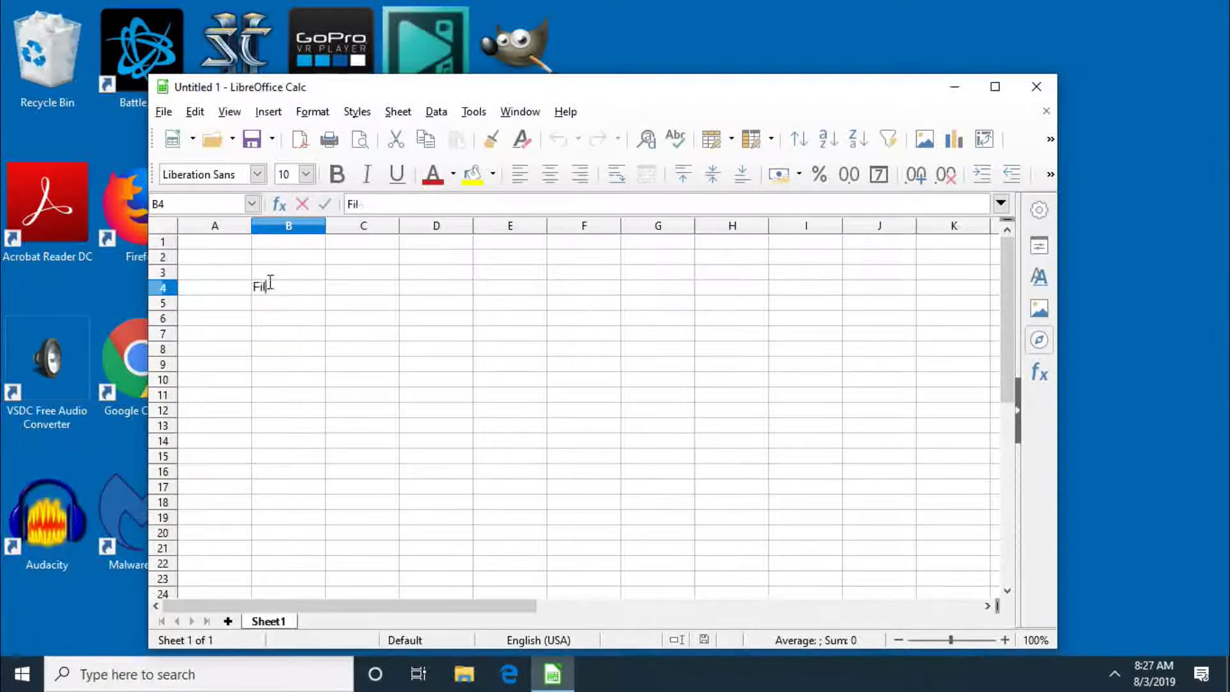
pyautogui.write('e Shar')
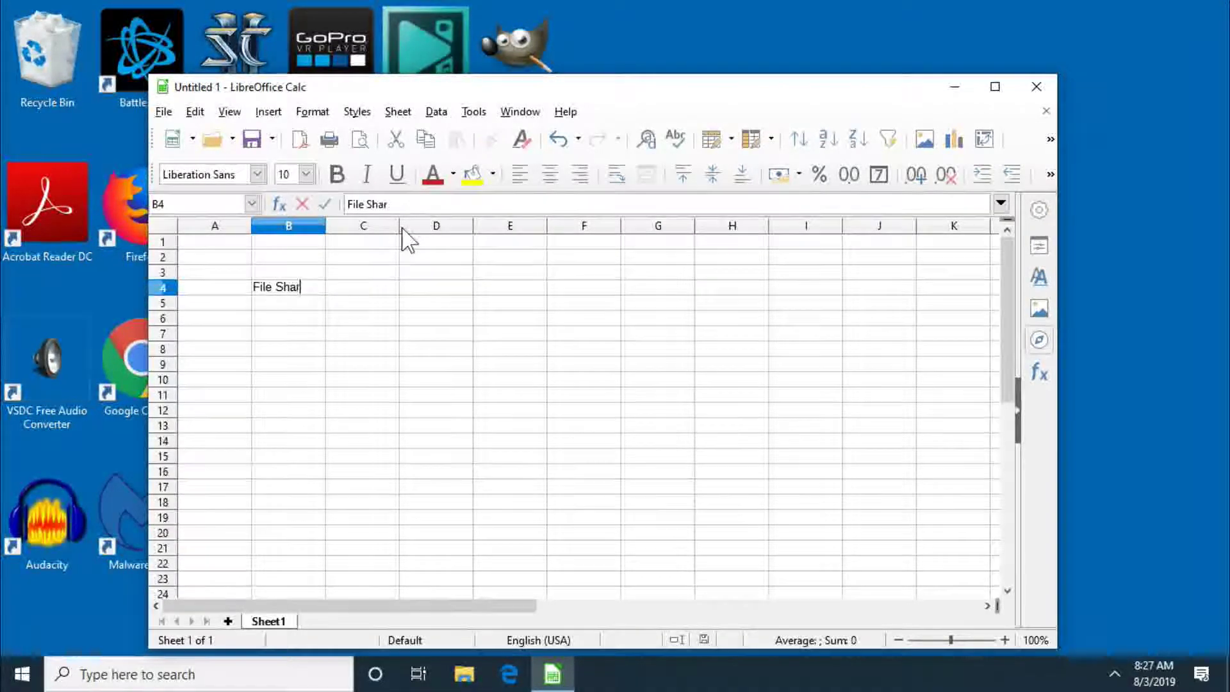
pyautogui.write('ing Pass')
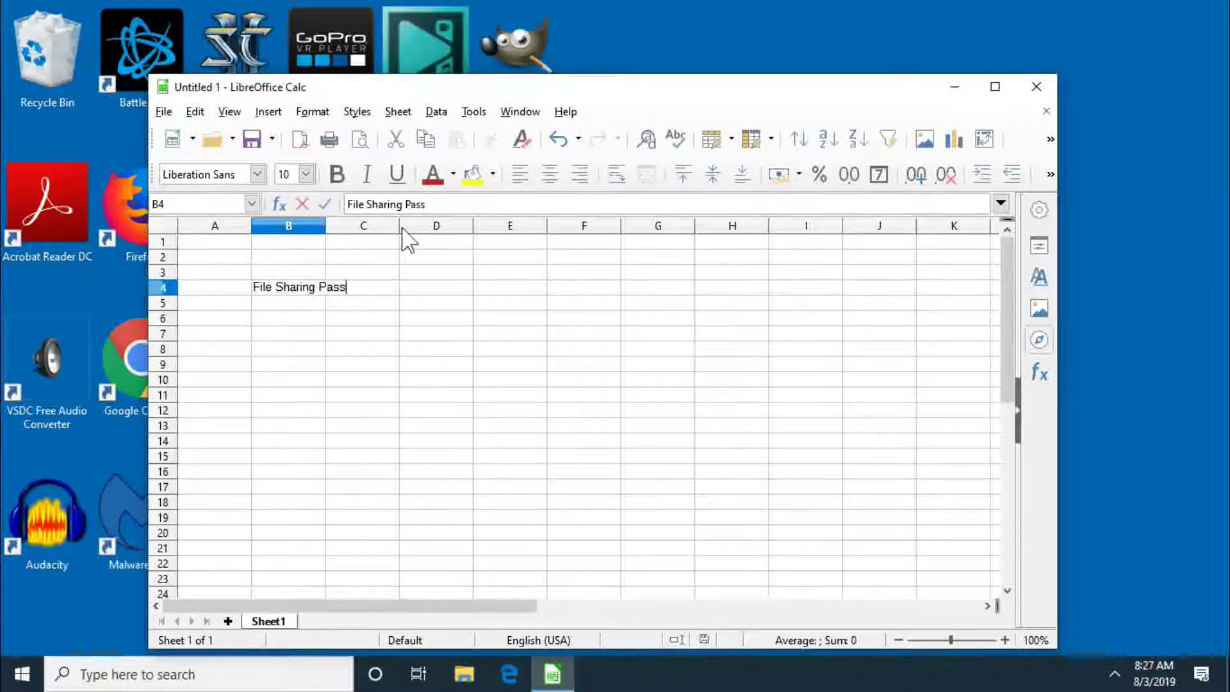
pyautogui.write('word Prote')
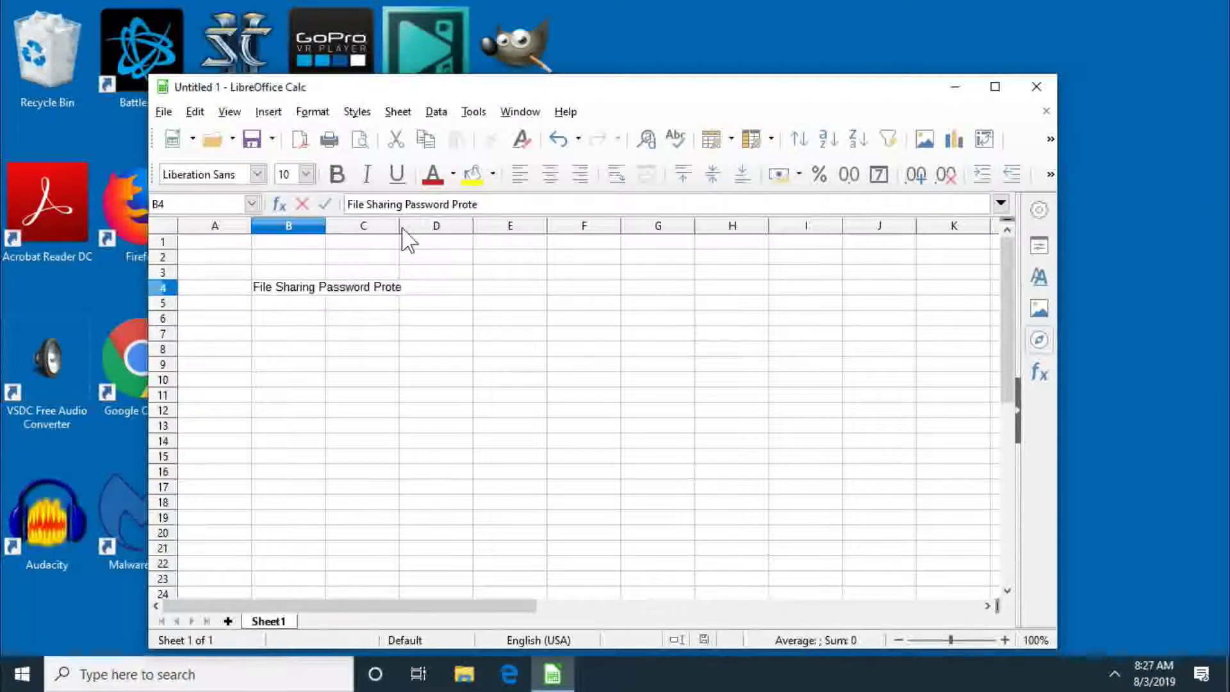
pyautogui.write('ction')
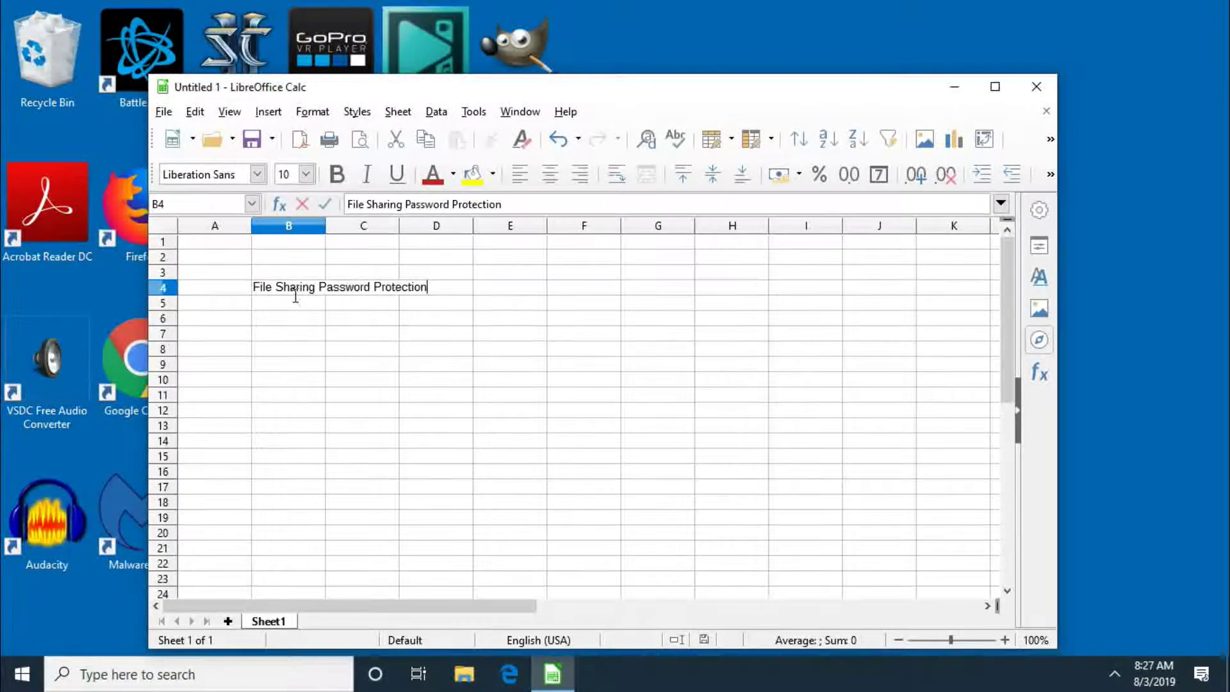
pyautogui.click(265, 332)
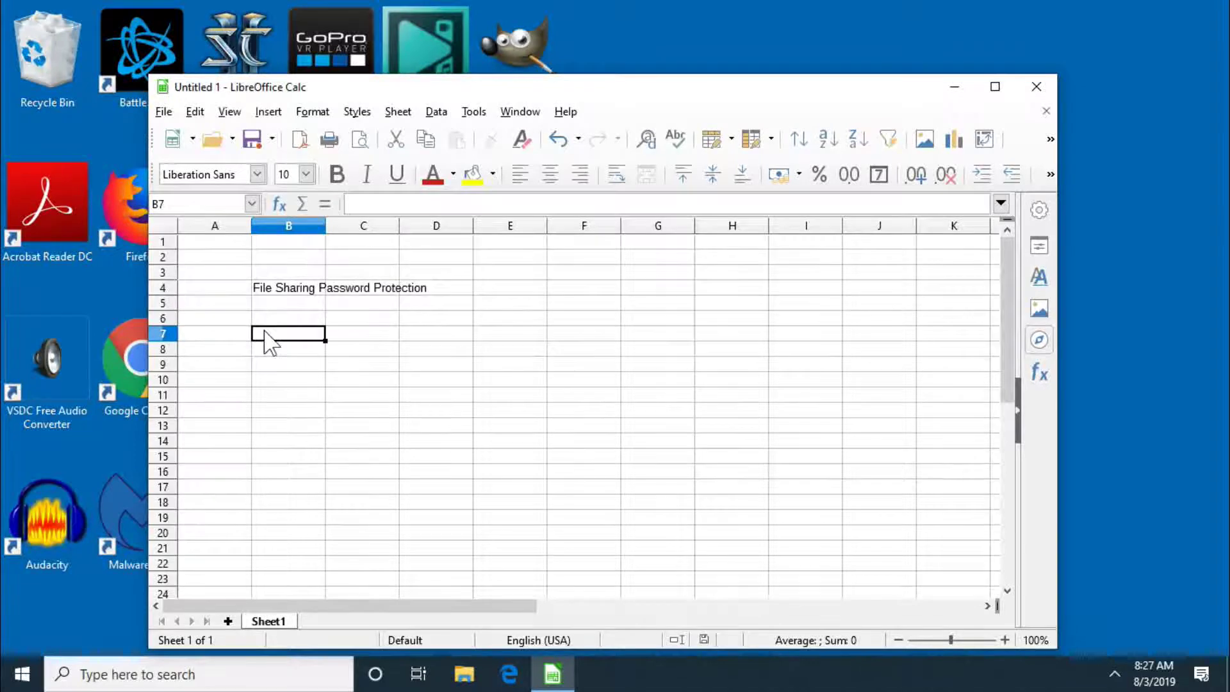
# Step: Save the spreadsheet as Ex2 on the Desktop with Save with password ticked
pyautogui.click(164, 112)
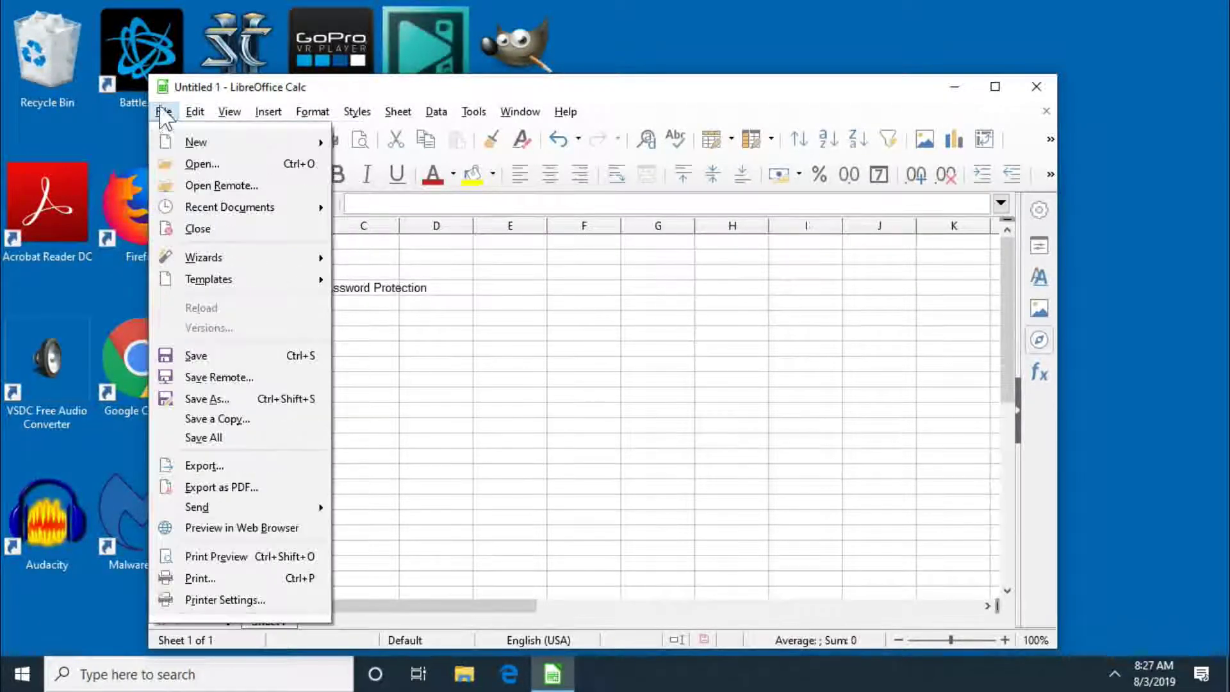
pyautogui.click(268, 356)
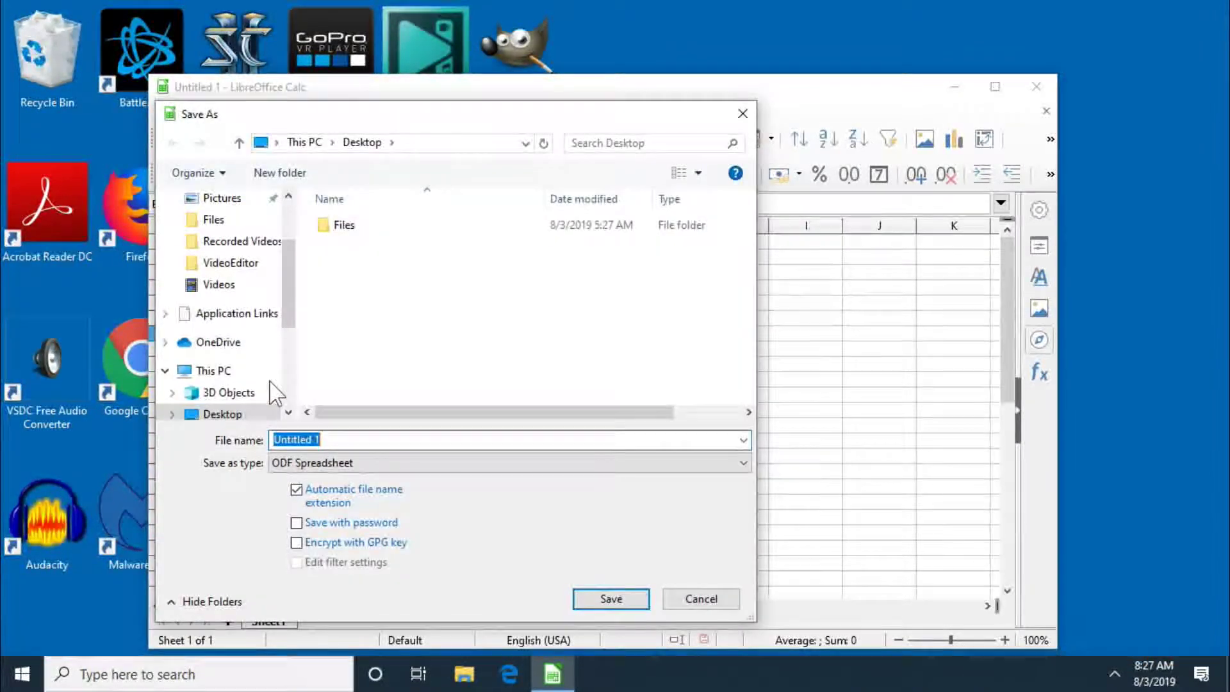
pyautogui.click(297, 523)
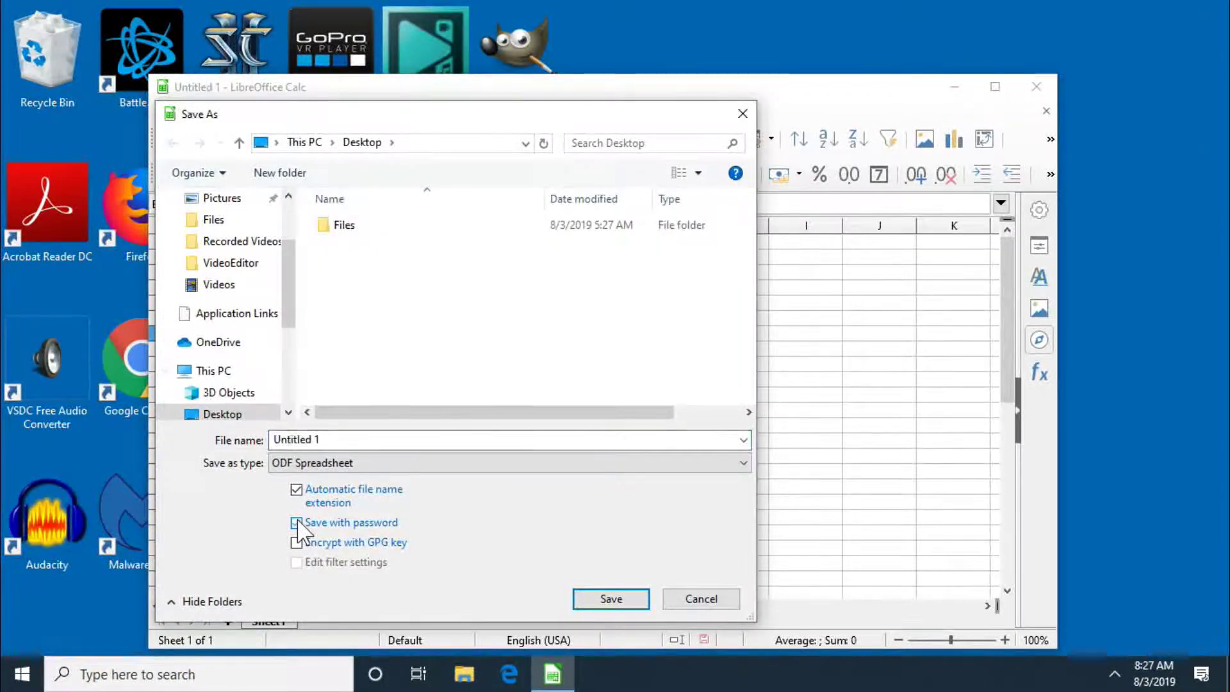
pyautogui.click(414, 521)
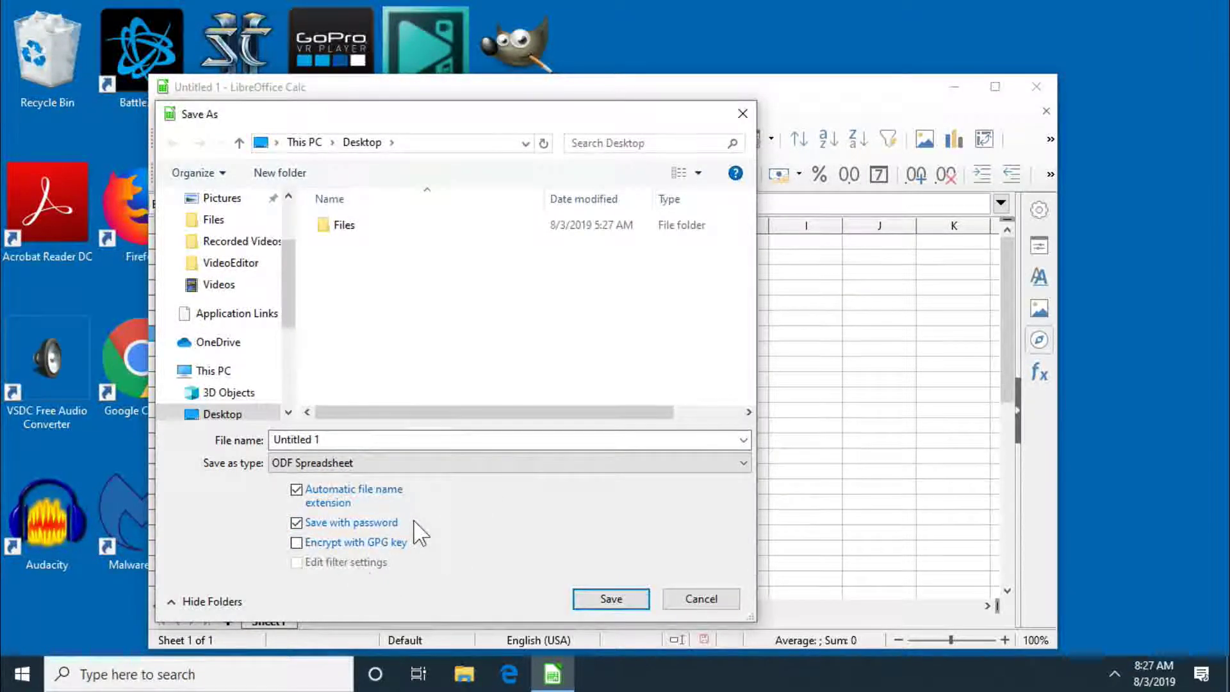
pyautogui.doubleClick(435, 440)
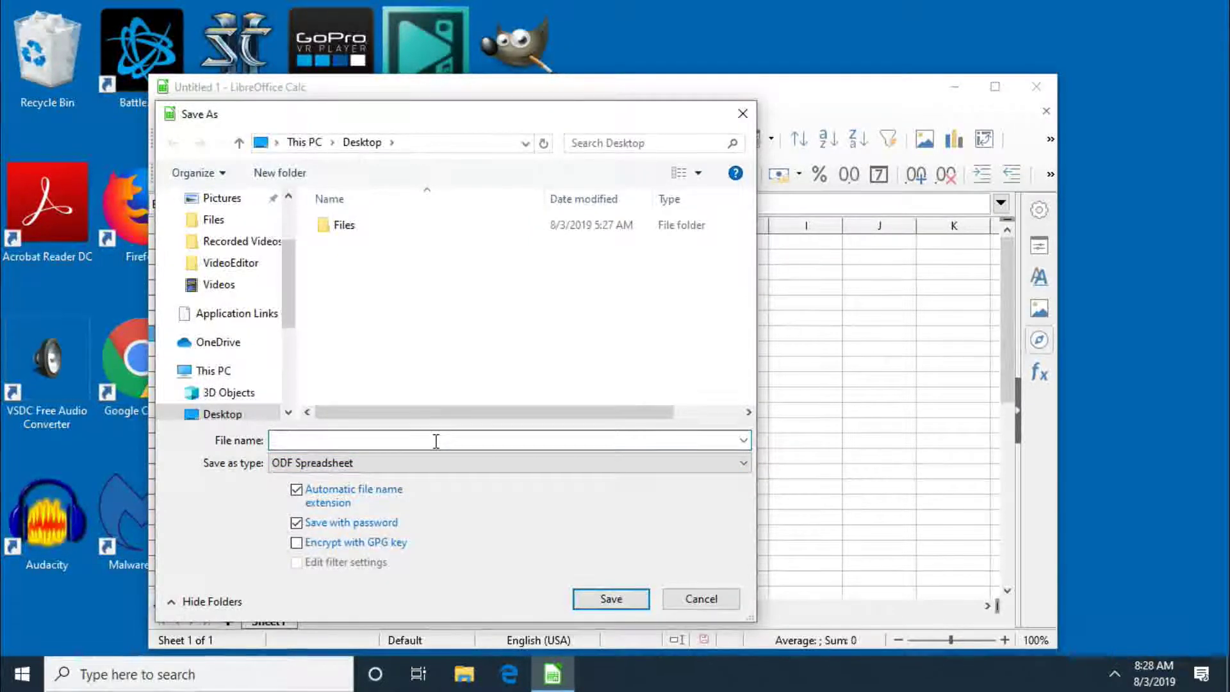
pyautogui.click(630, 607)
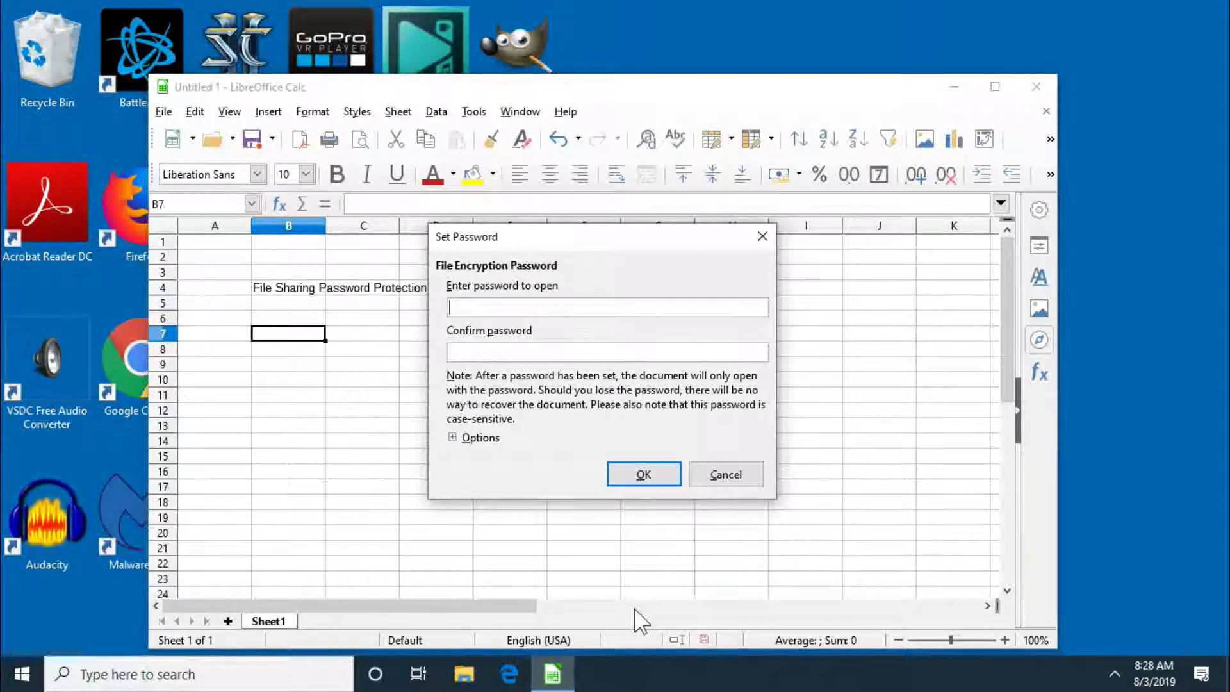
# Step: Require a separate password for editing, and enter and confirm the editing password
pyautogui.click(454, 437)
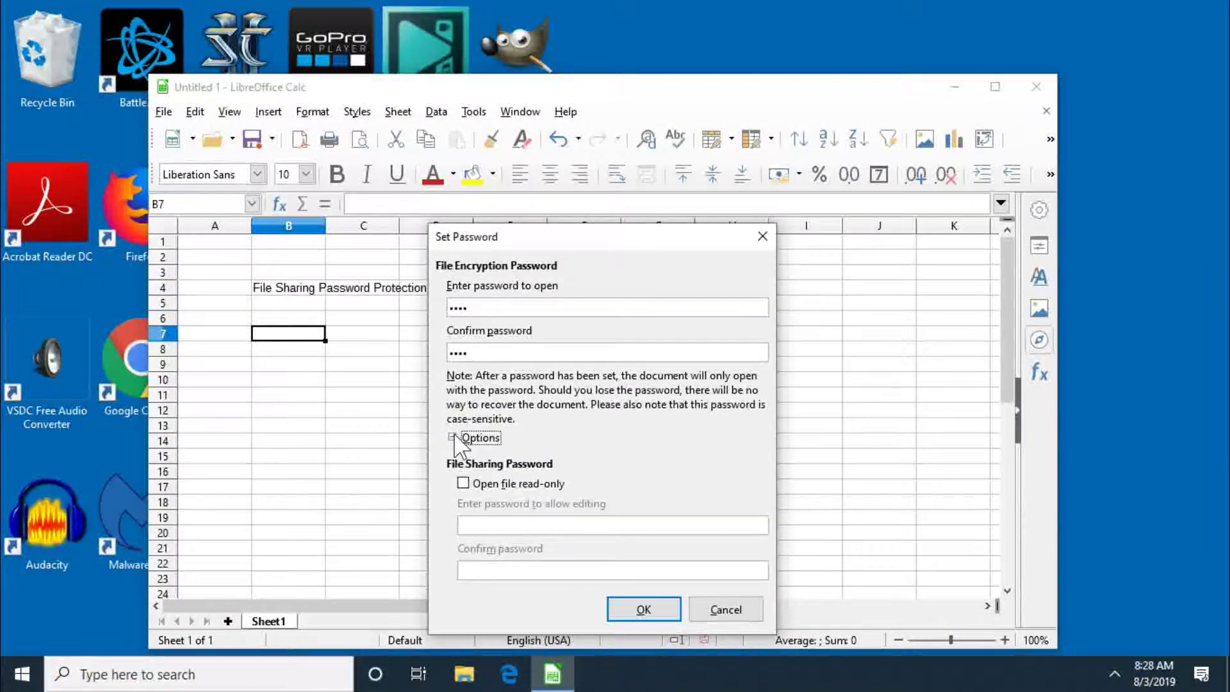
pyautogui.click(462, 483)
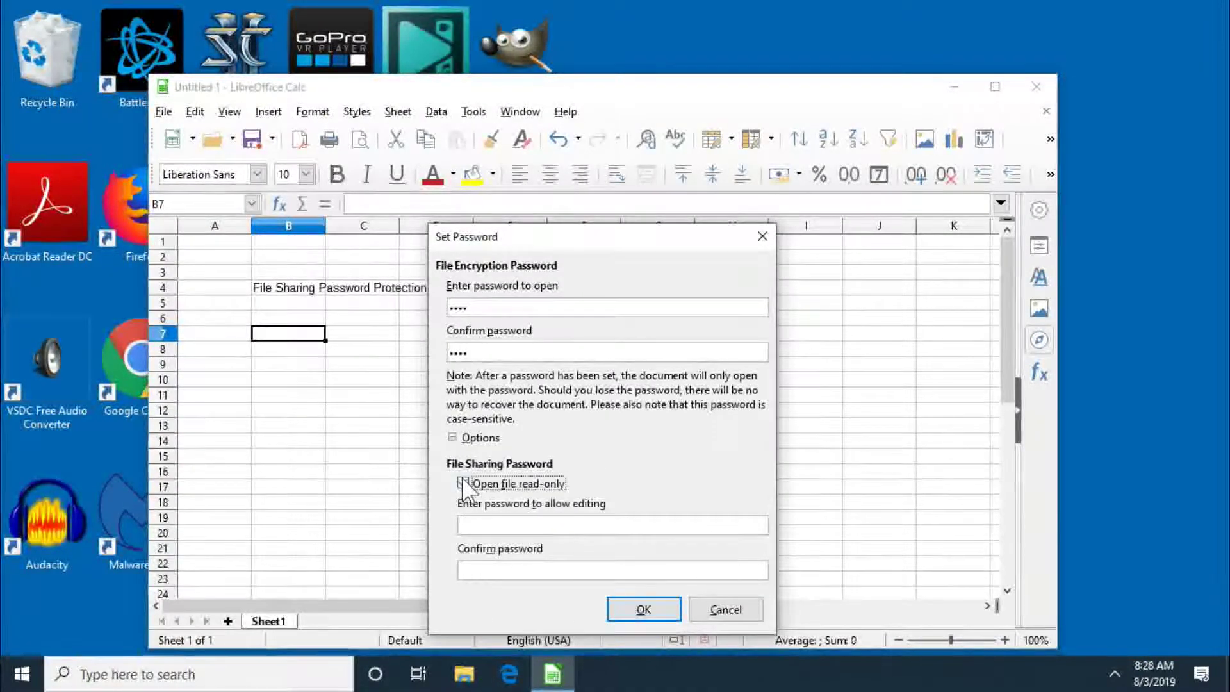
pyautogui.click(491, 526)
pyautogui.write('1234')
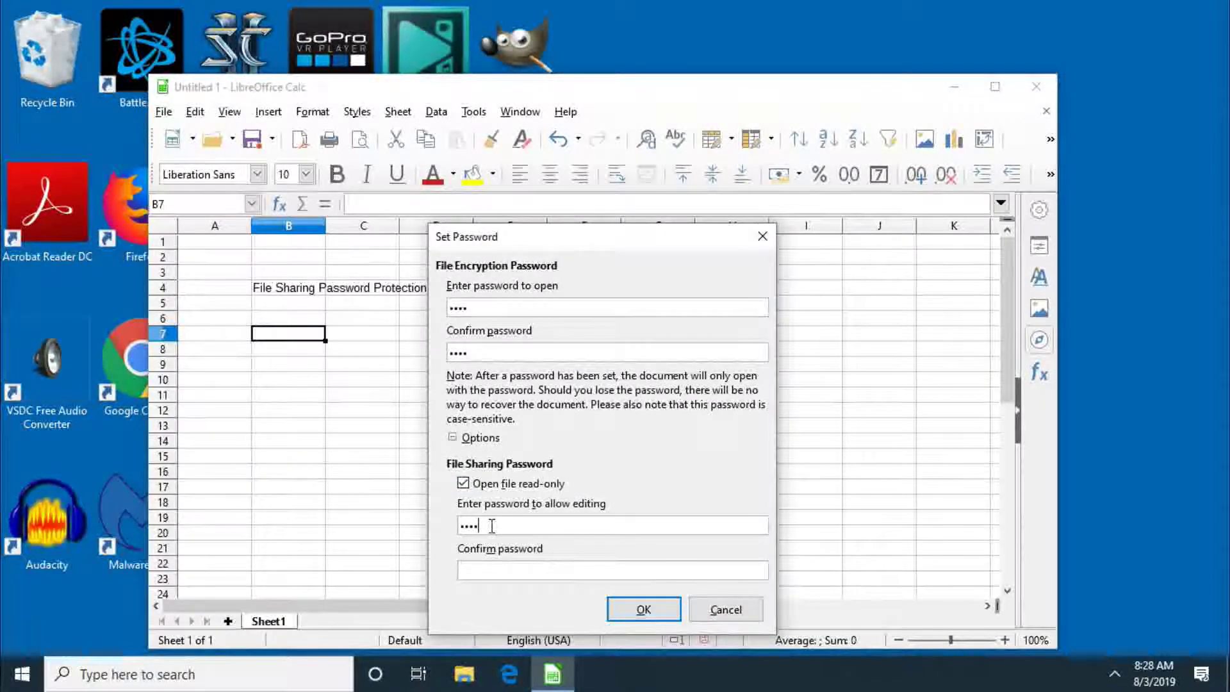
pyautogui.click(494, 573)
pyautogui.write('1234')
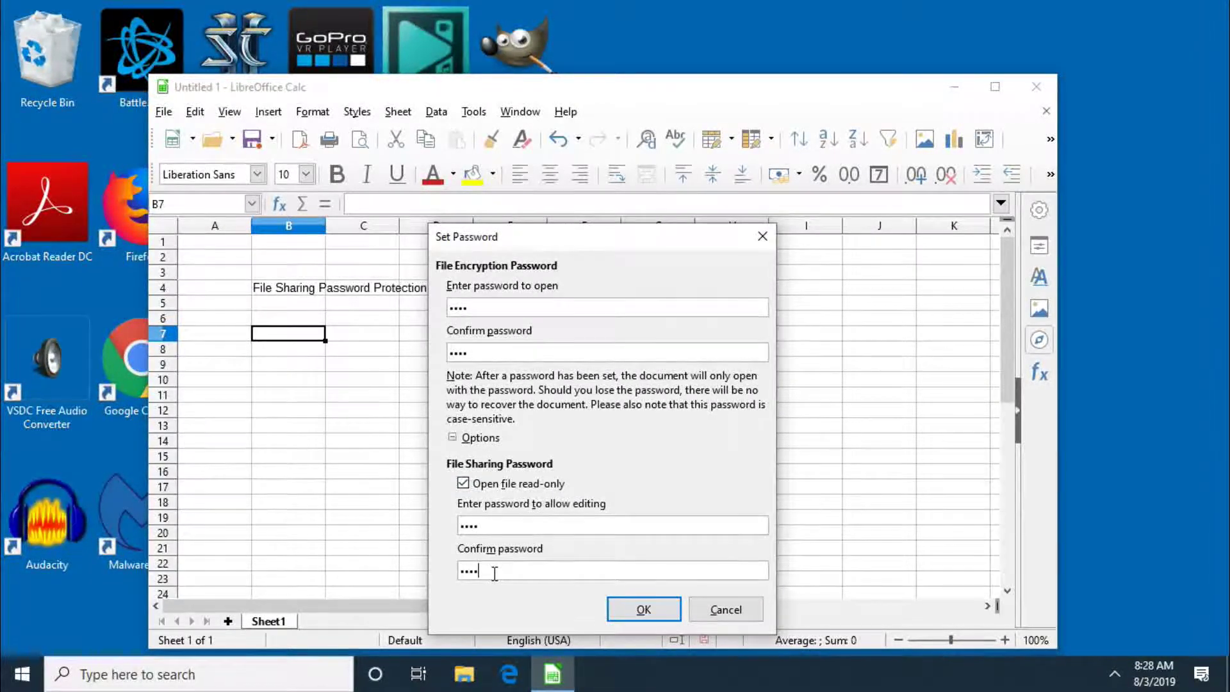
# Step: Clear both password-to-open fields and confirm the edit-only protection for Ex2.ods
pyautogui.press('BackSpace')
pyautogui.press('BackSpace')
pyautogui.press('BackSpace')
pyautogui.press('BackSpace')
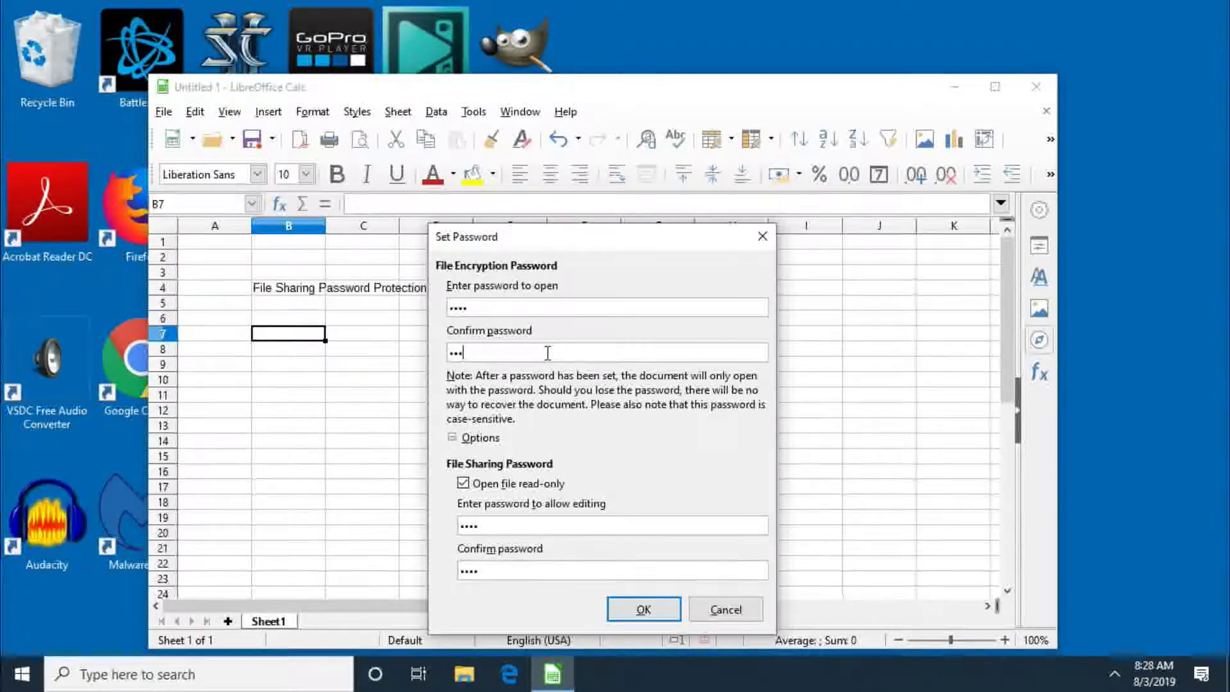
pyautogui.doubleClick(585, 310)
pyautogui.press('BackSpace')
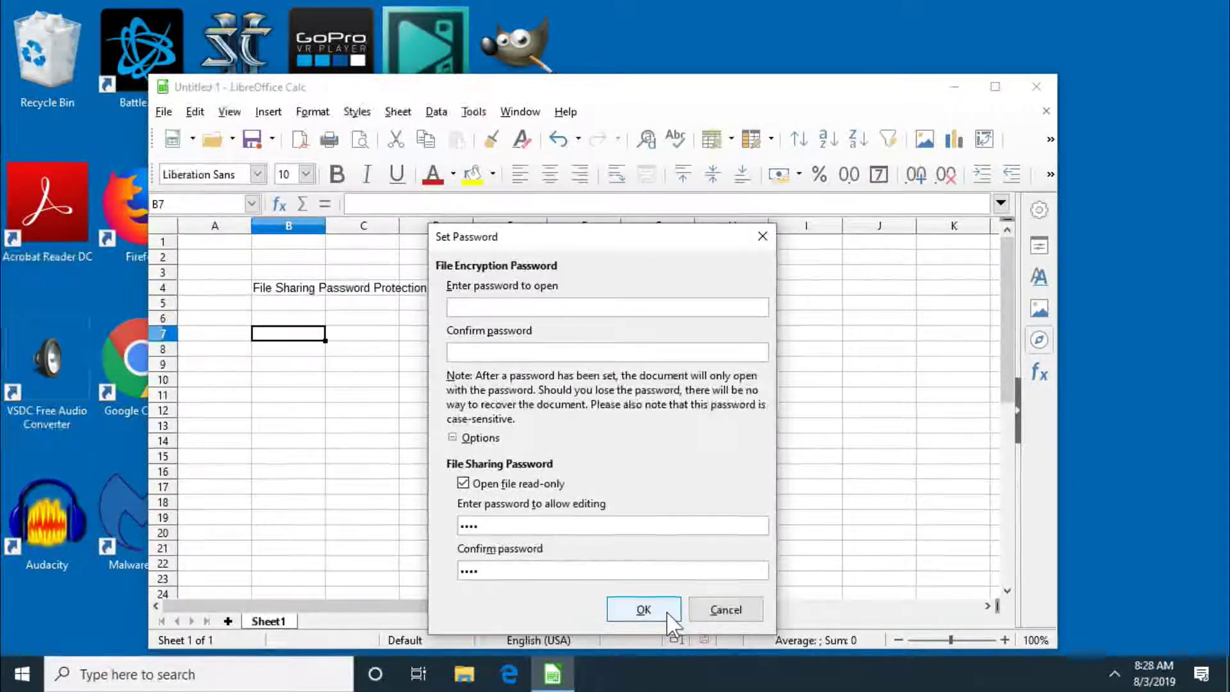
pyautogui.click(643, 609)
pyautogui.click(643, 609)
pyautogui.click(643, 609)
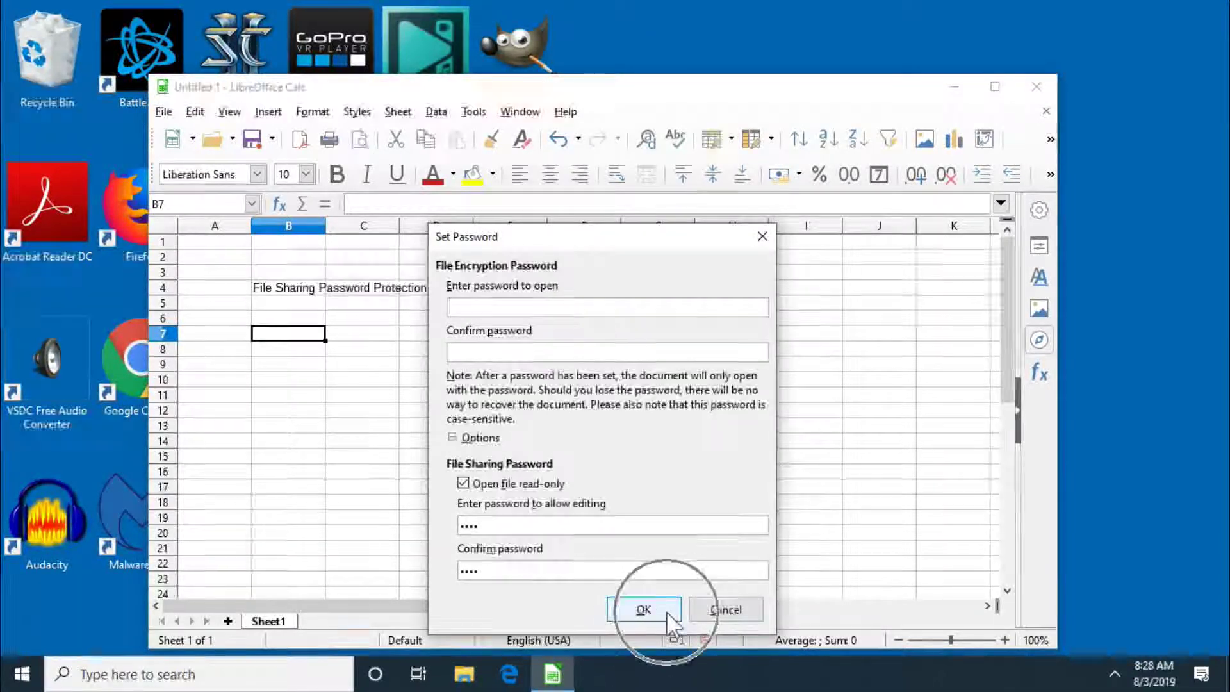
pyautogui.click(666, 613)
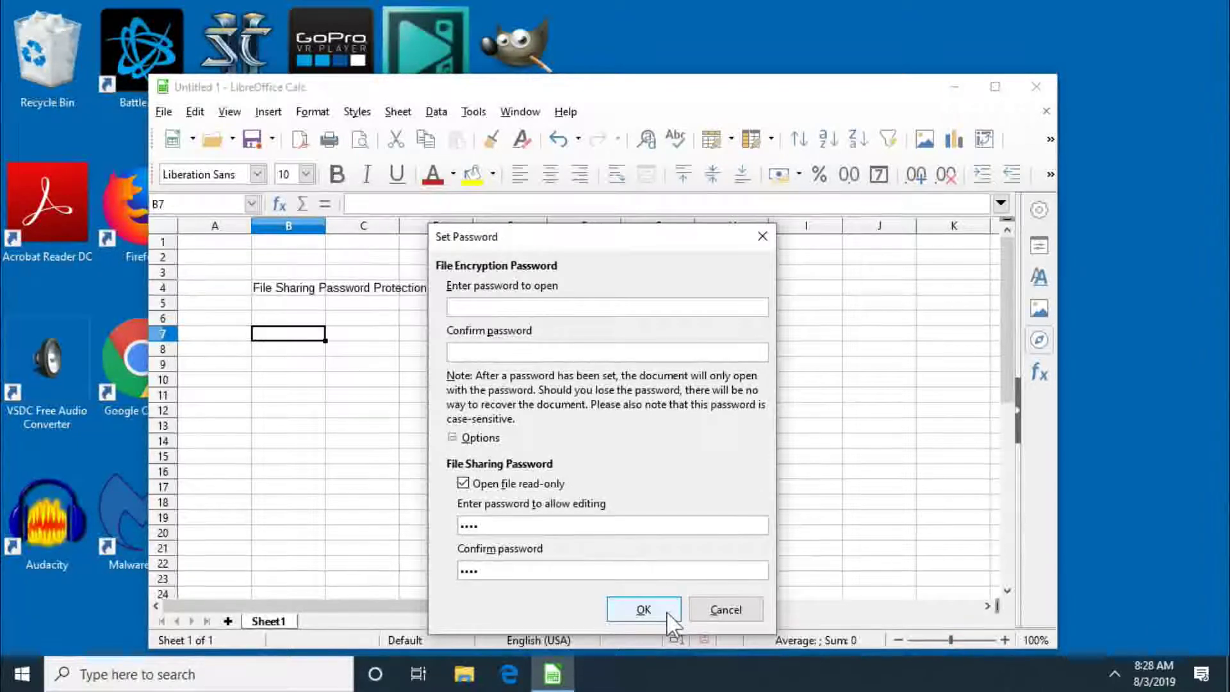
pyautogui.click(666, 613)
pyautogui.click(663, 449)
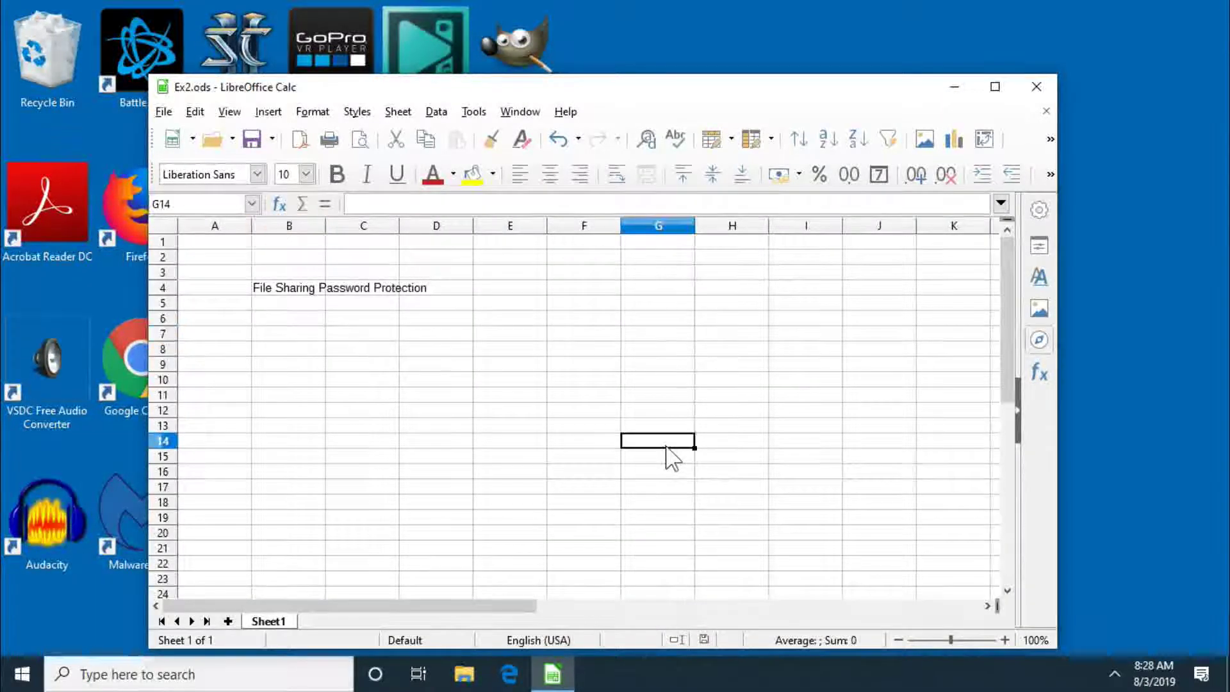
# Step: Close Ex2.ods, move its desktop icon beside LibreOffice 6.2, and reopen it read-only
pyautogui.click(710, 354)
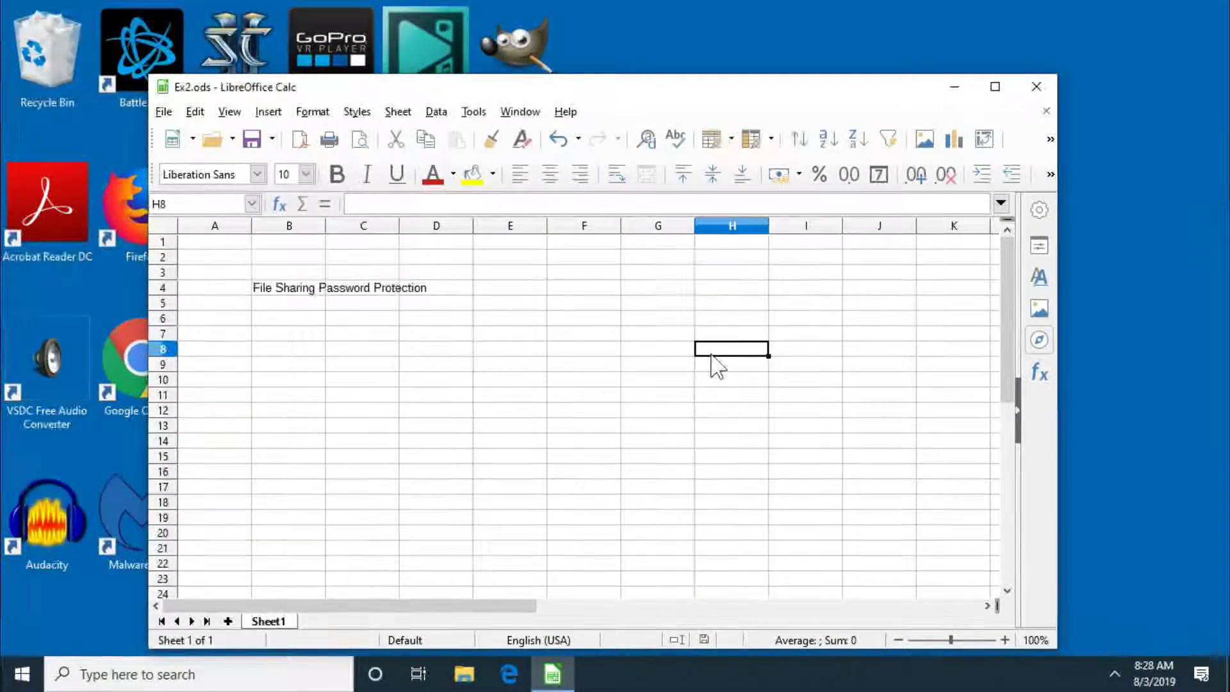
pyautogui.click(1045, 78)
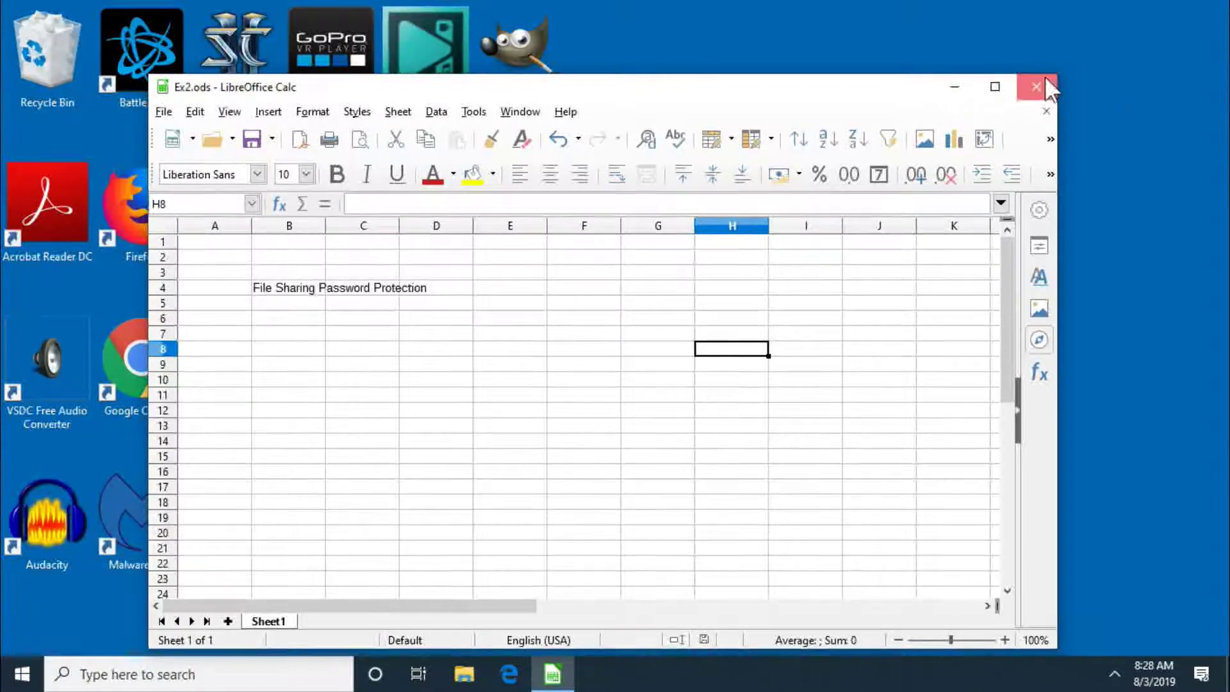
pyautogui.moveTo(425, 512); pyautogui.dragTo(757, 218)
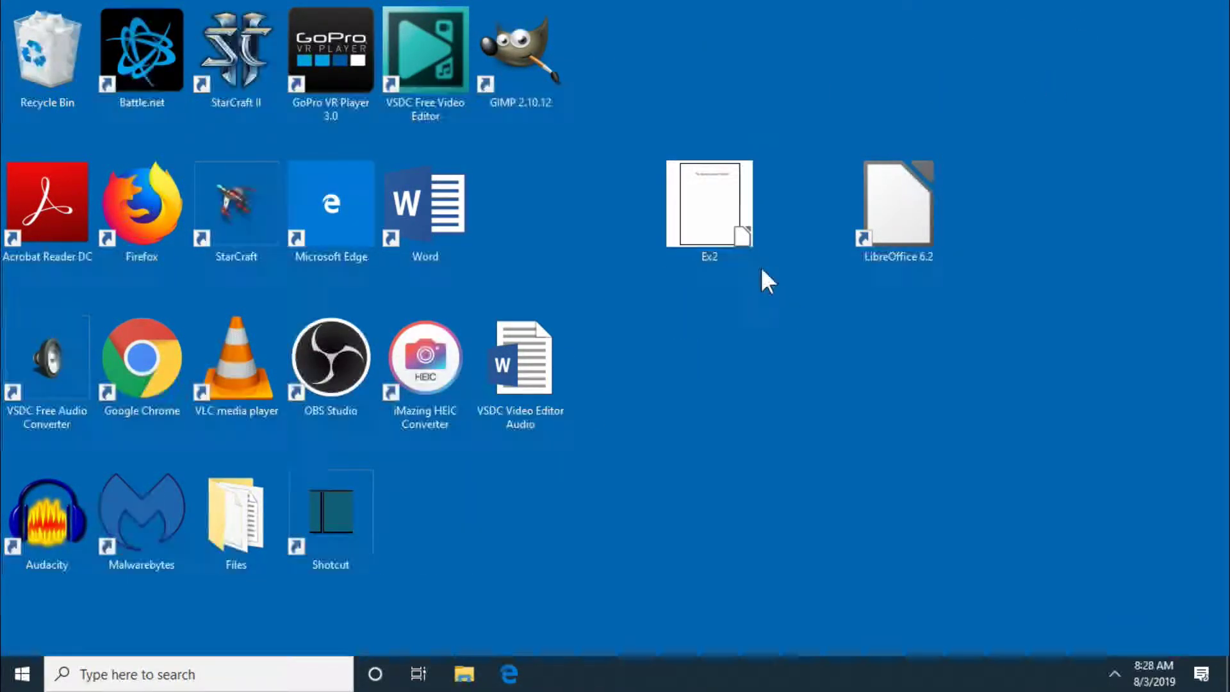
pyautogui.doubleClick(752, 241)
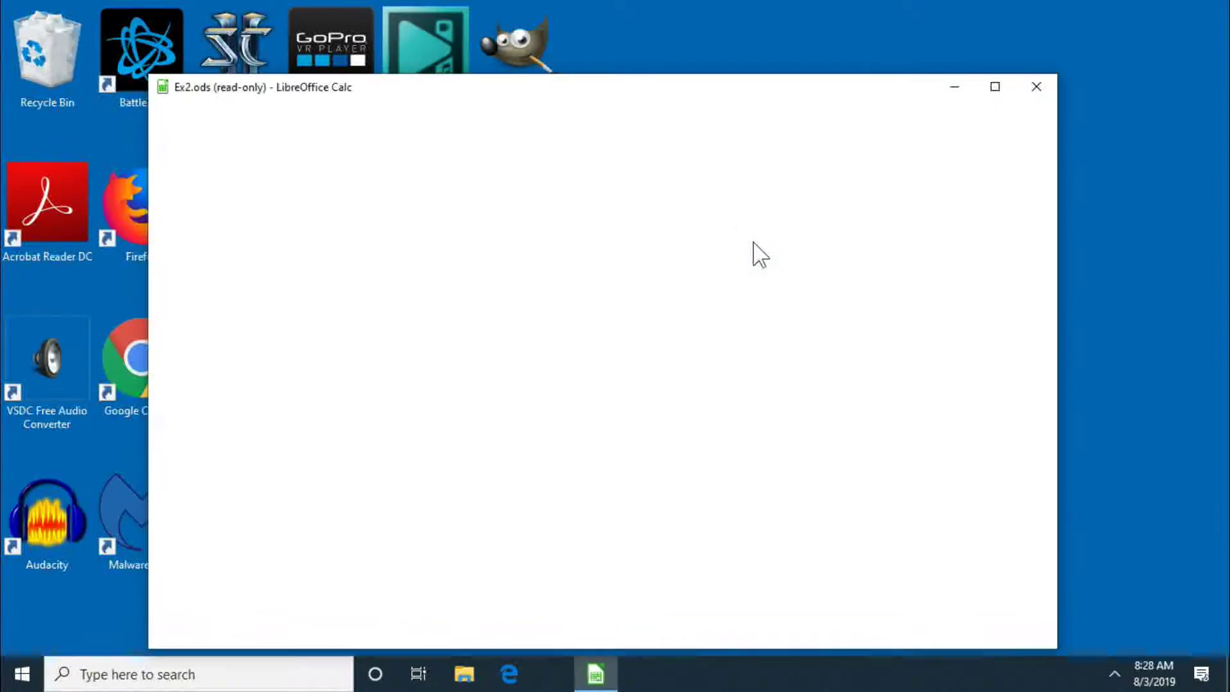
# Step: Confirm cells B9 and B6 can't be edited, then choose Edit > Edit Mode
pyautogui.click(316, 332)
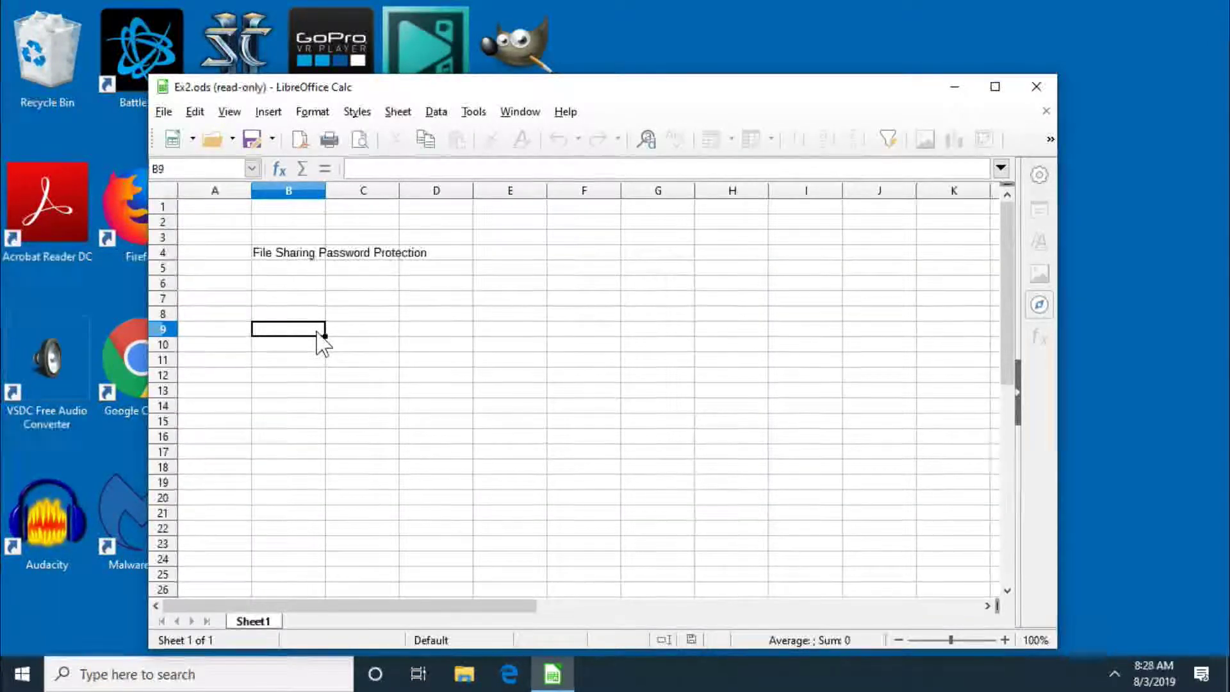
pyautogui.click(296, 280)
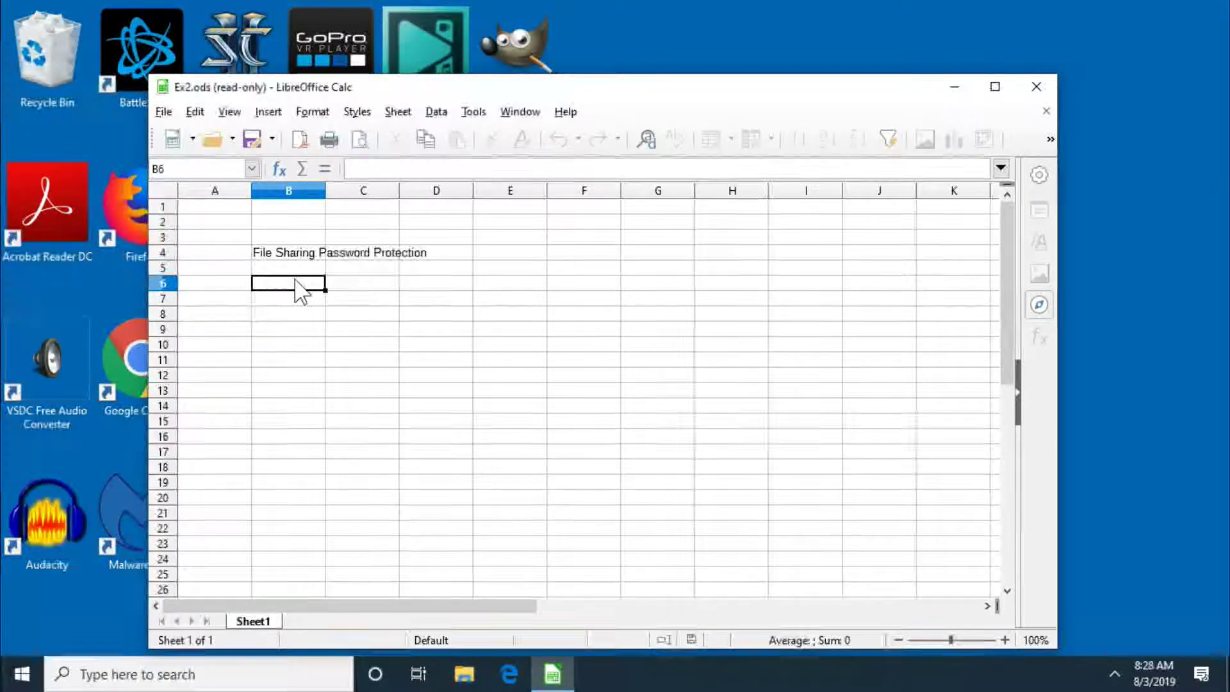
pyautogui.click(295, 280)
pyautogui.click(295, 280)
pyautogui.click(296, 279)
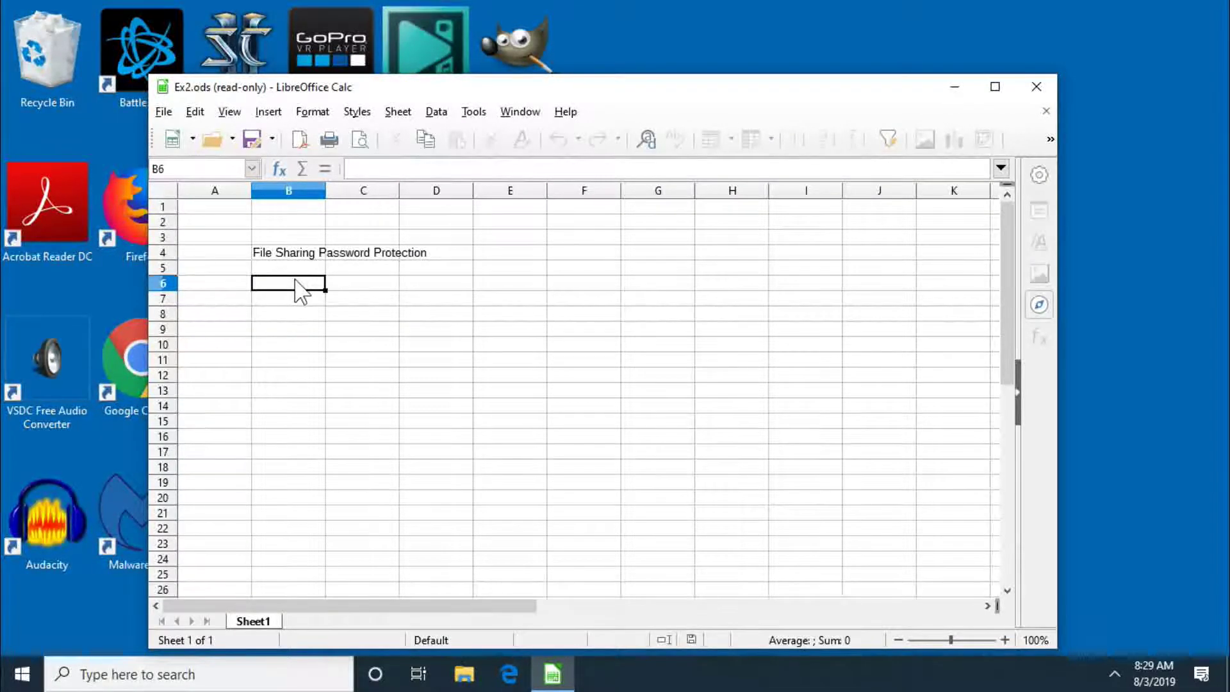
pyautogui.click(196, 112)
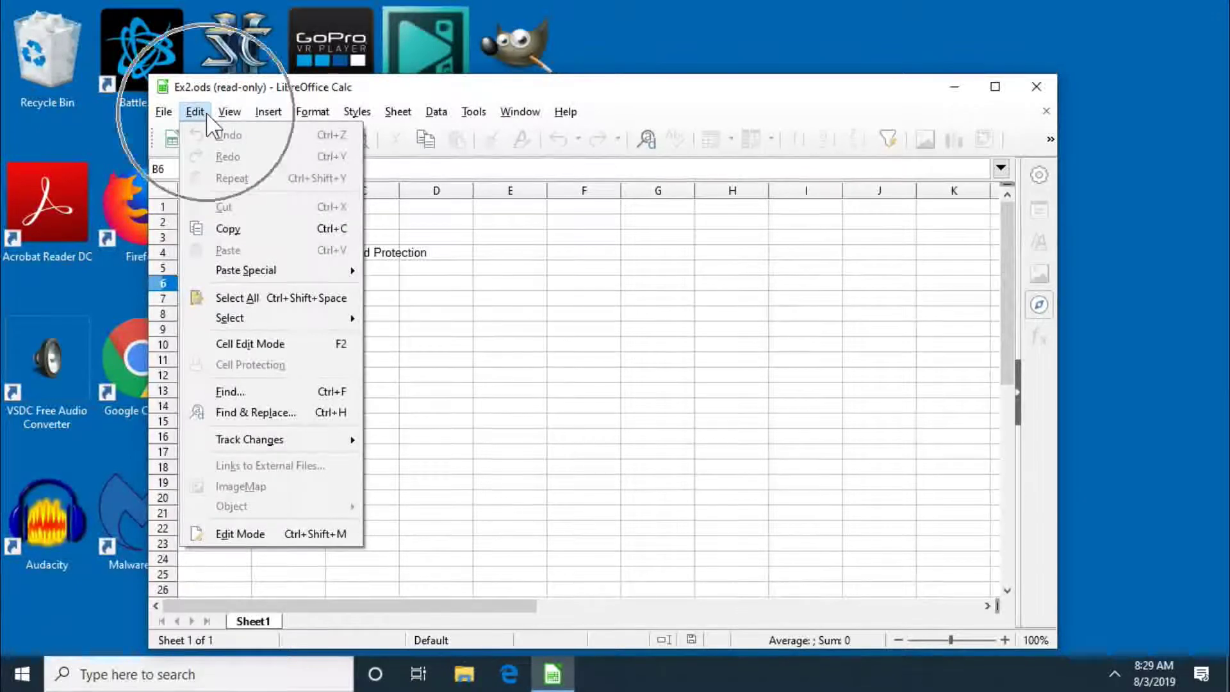
pyautogui.click(277, 535)
# Step: Unlock Ex2.ods for editing with the edit password, keeping cell B6 unchanged
pyautogui.write('1234')
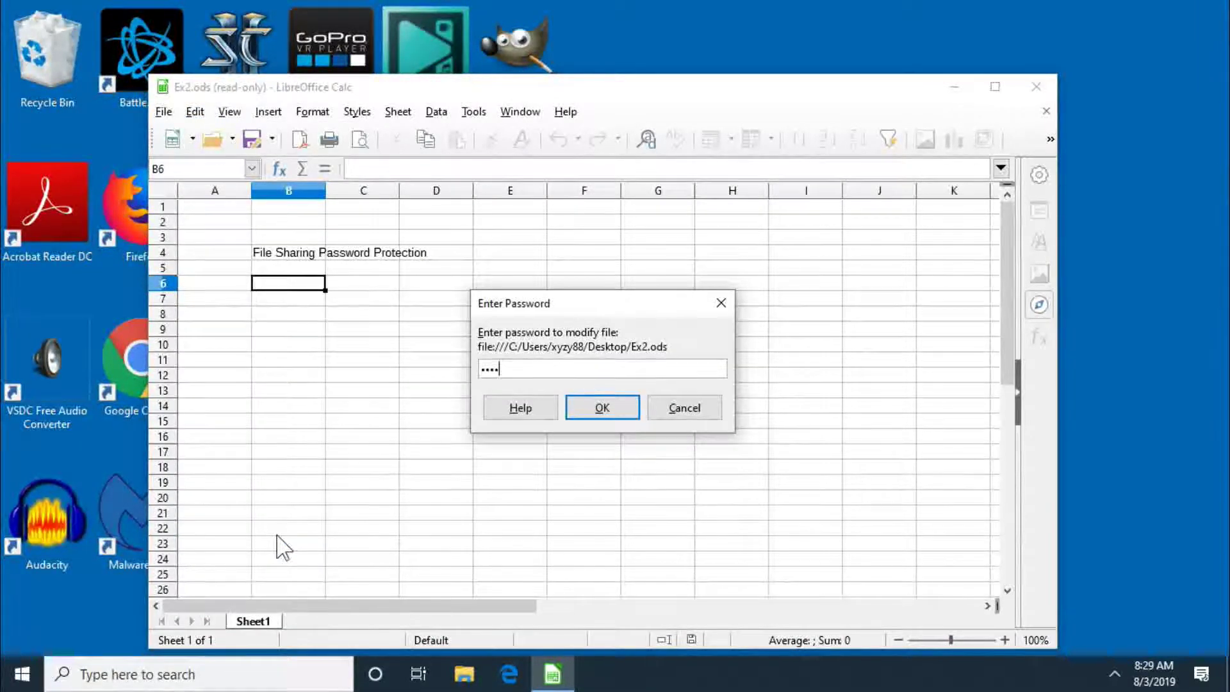
pyautogui.click(631, 406)
pyautogui.click(631, 406)
pyautogui.click(631, 406)
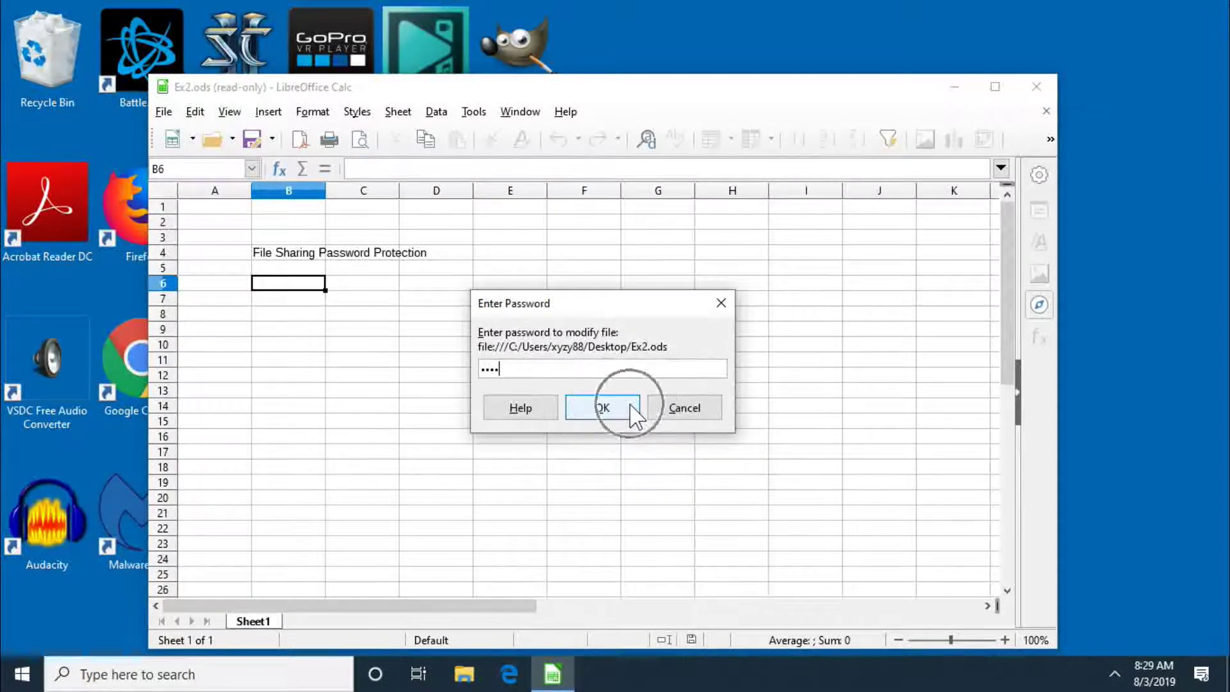
pyautogui.click(631, 406)
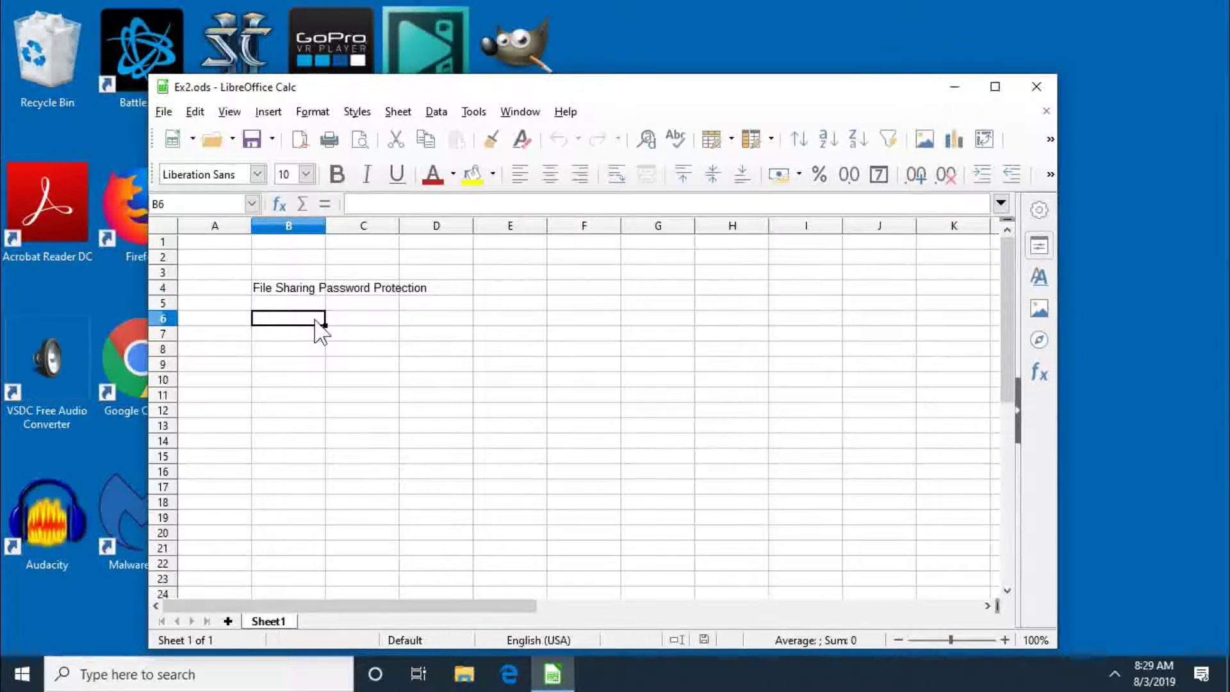
pyautogui.press('BackSpace')
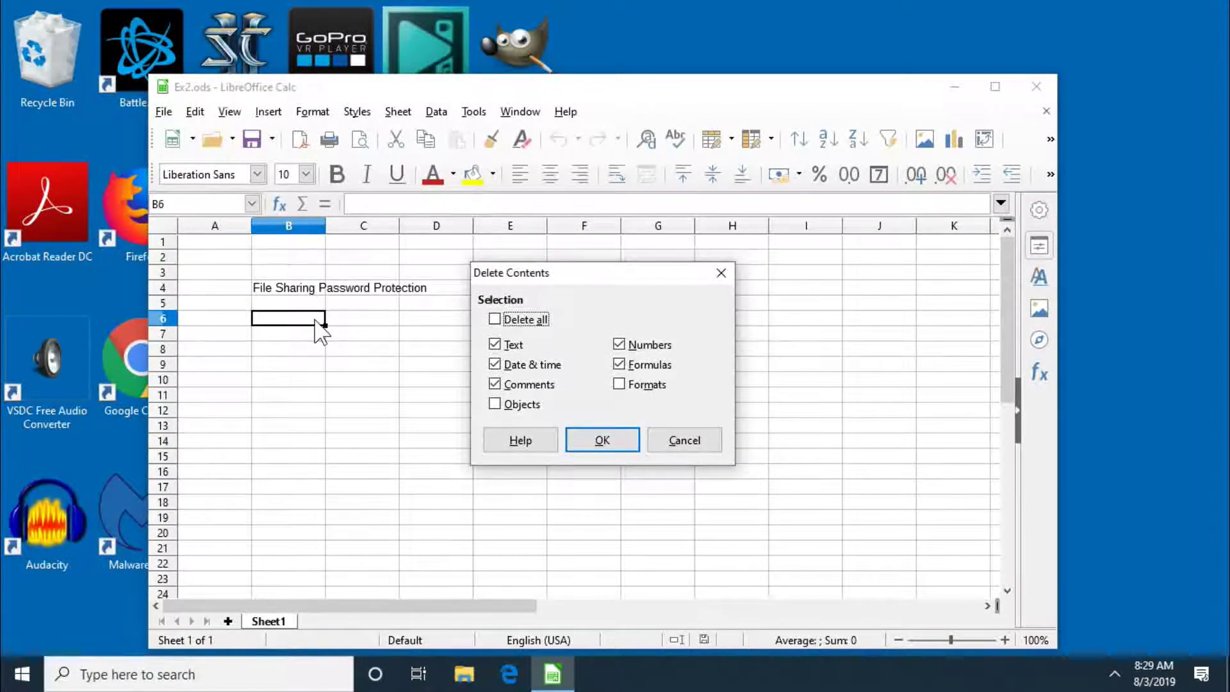
pyautogui.click(691, 438)
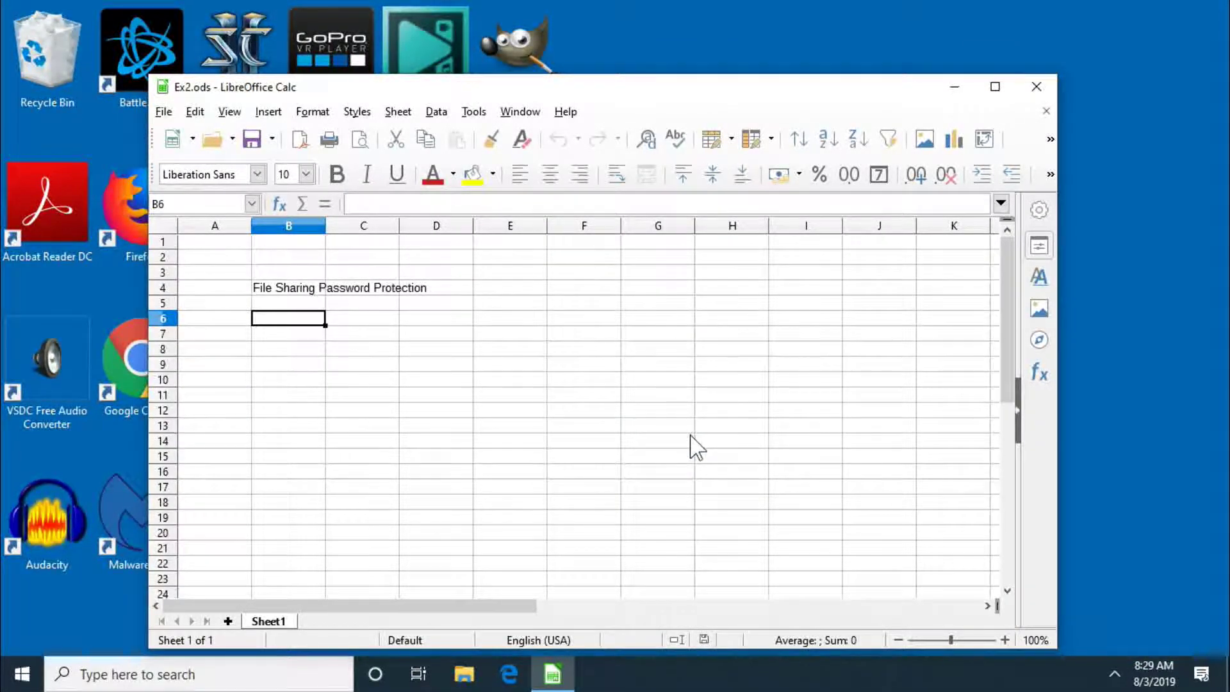
# Step: Enter 'Now I can TYPE!' in cell B7, save the spreadsheet and close Calc
pyautogui.click(304, 340)
pyautogui.write('Now I can TYPE!')
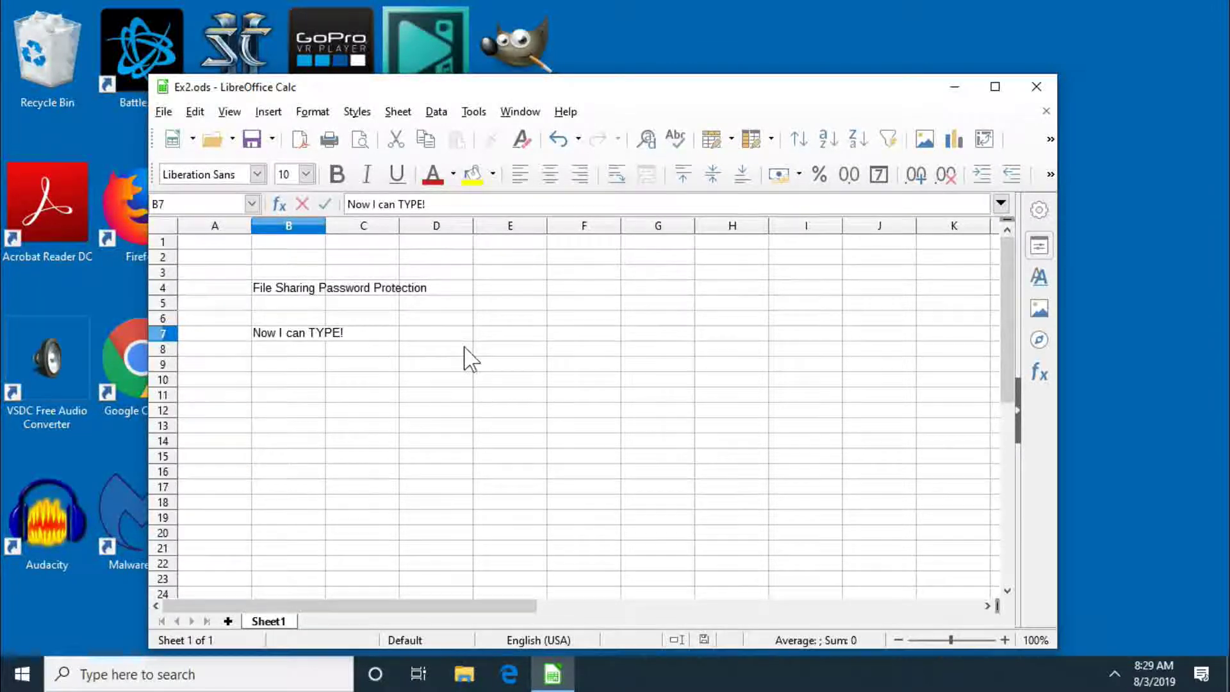
pyautogui.click(254, 141)
pyautogui.click(679, 339)
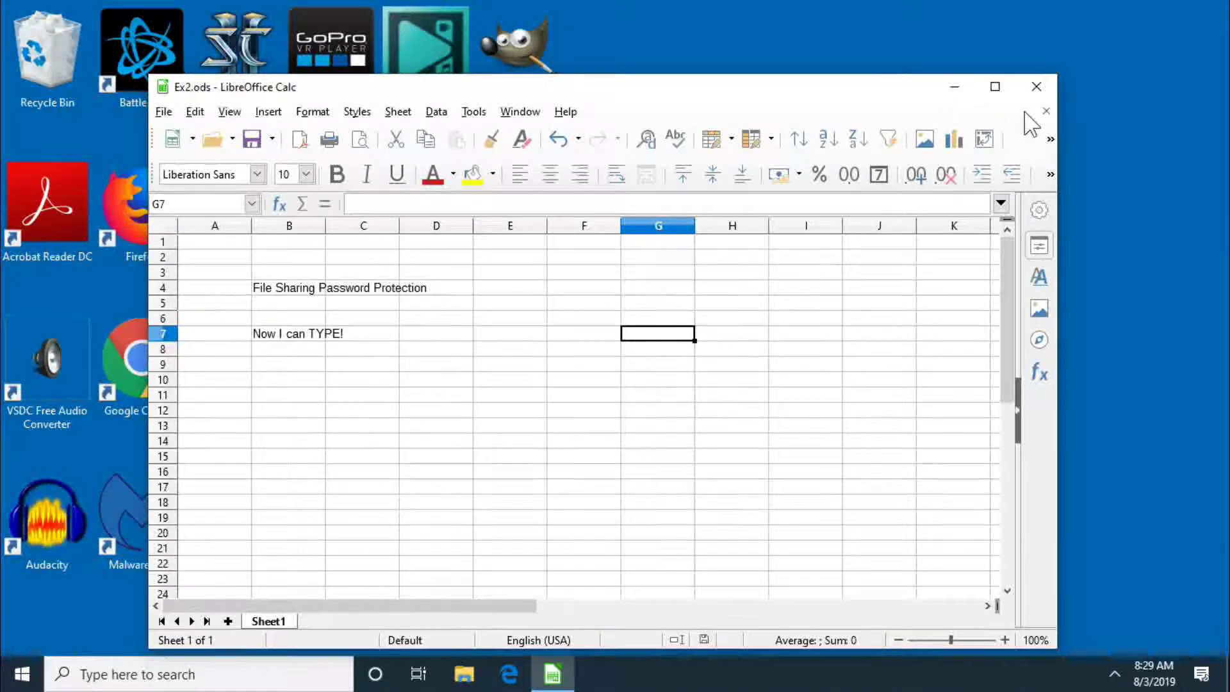
pyautogui.click(1036, 86)
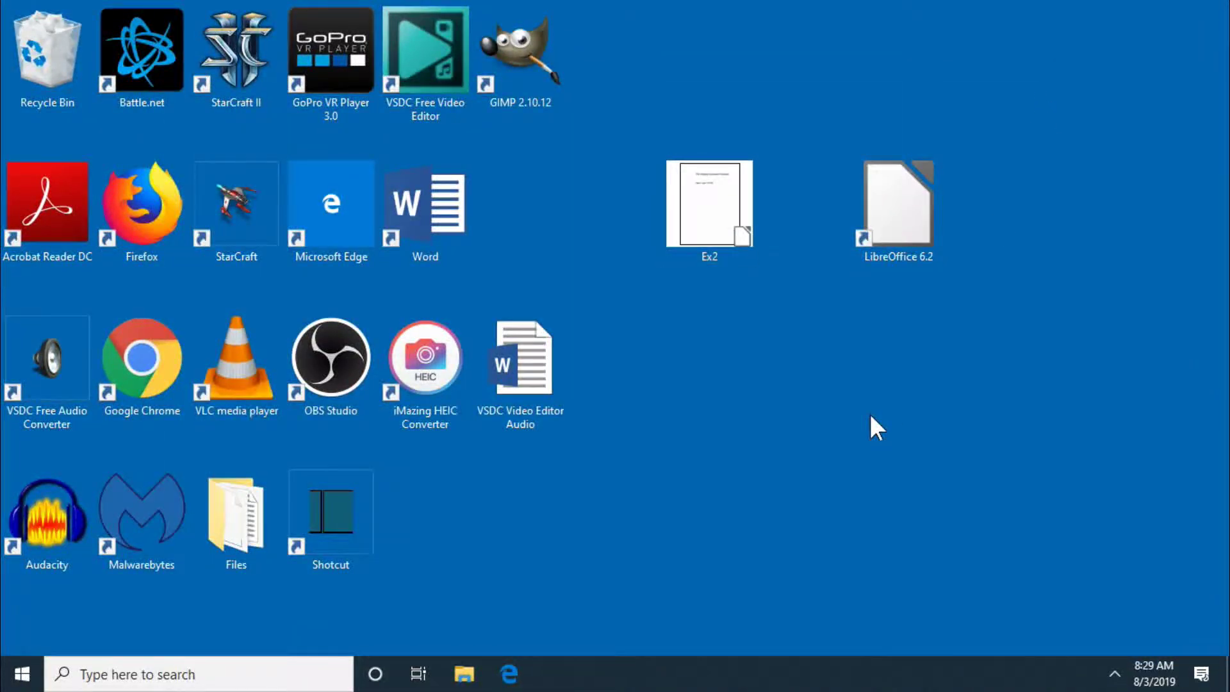
# Step: Launch LibreOffice and create a maximized Impress presentation using the BrightBlue master slide
pyautogui.doubleClick(924, 221)
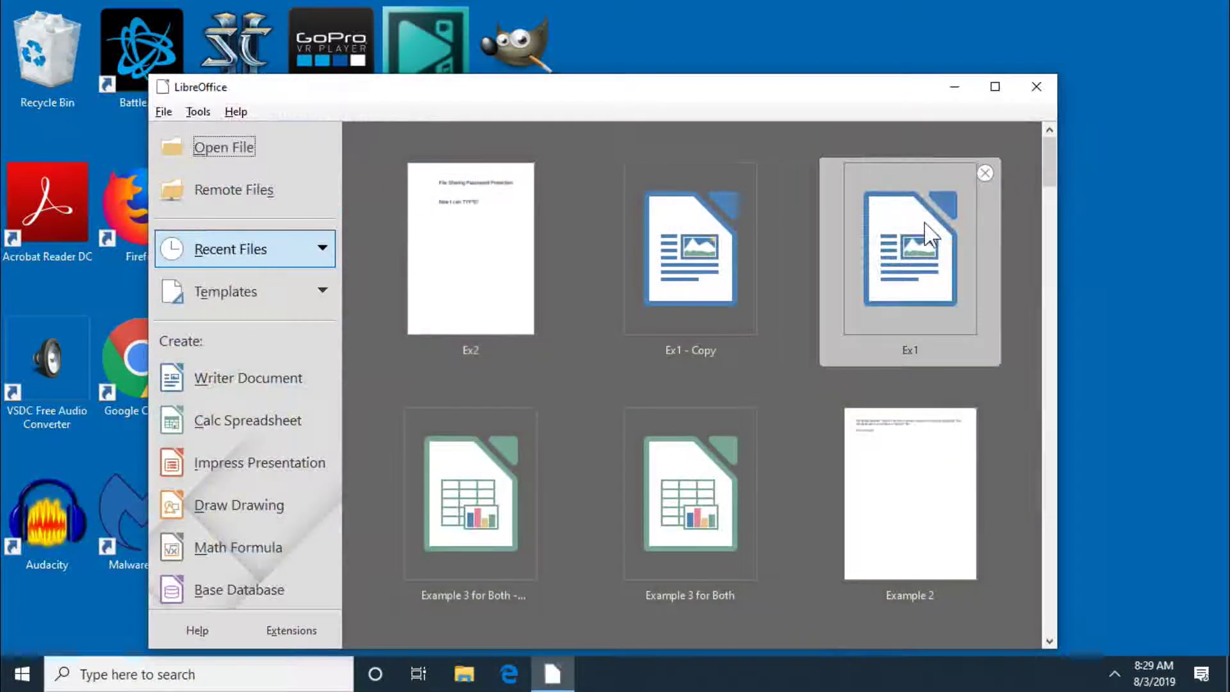
pyautogui.click(305, 458)
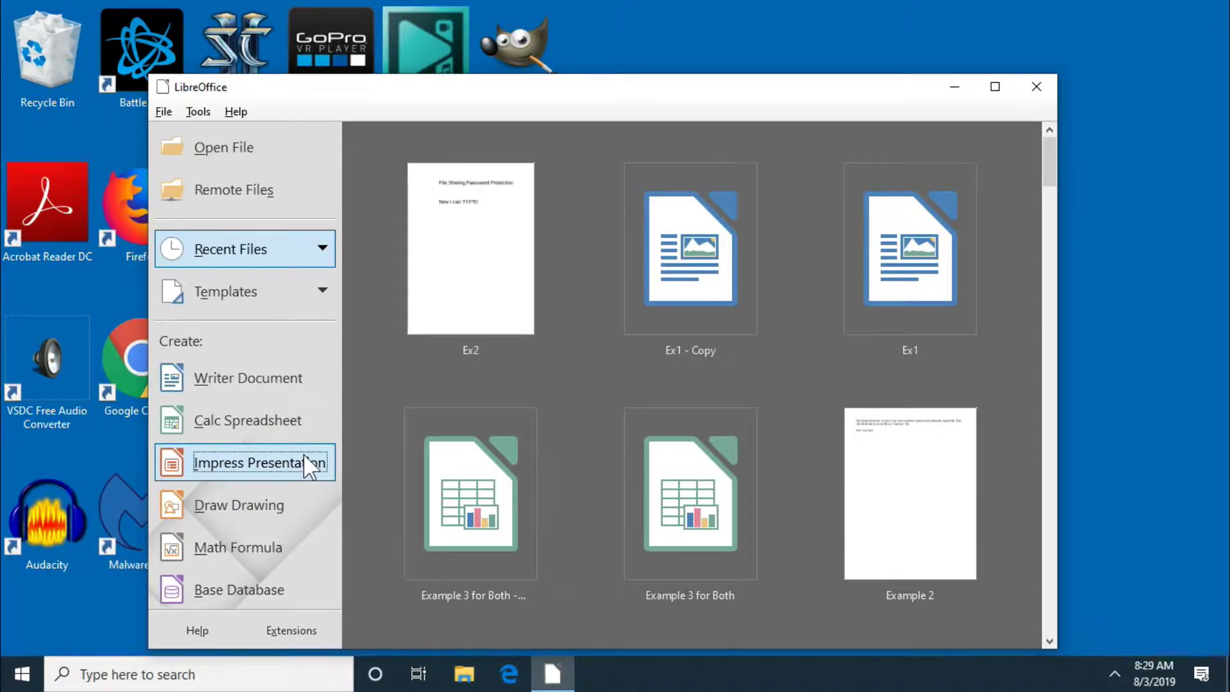
pyautogui.press('Escape')
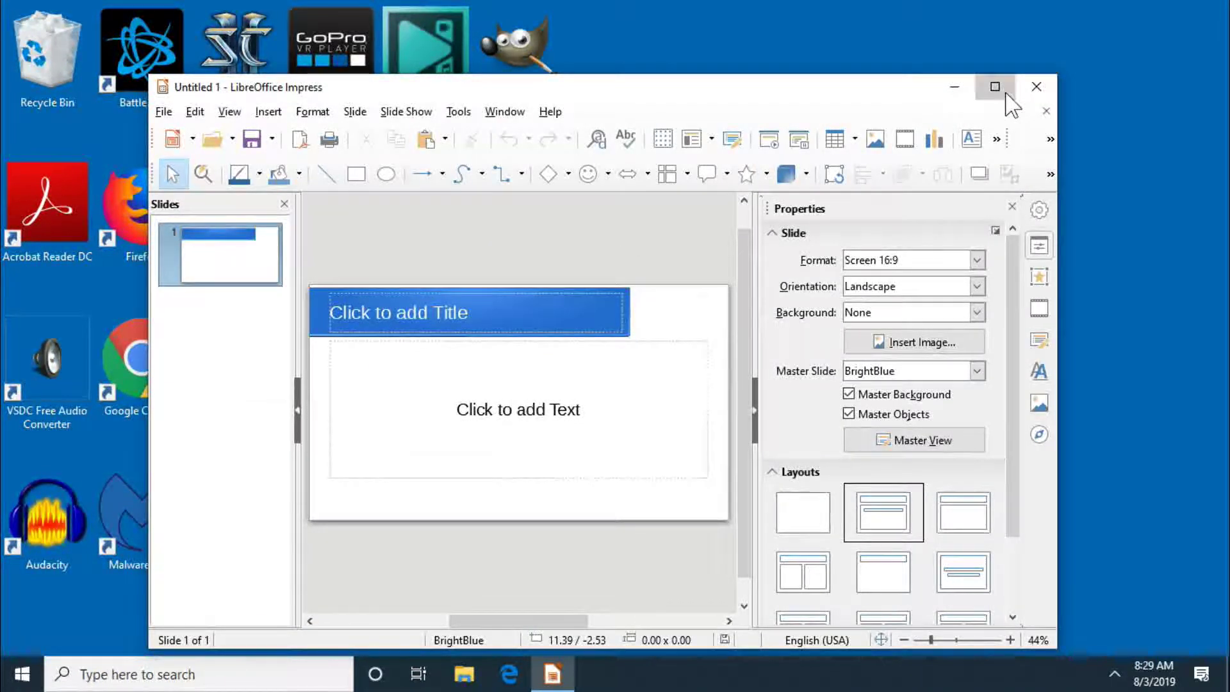
pyautogui.click(996, 87)
pyautogui.click(398, 232)
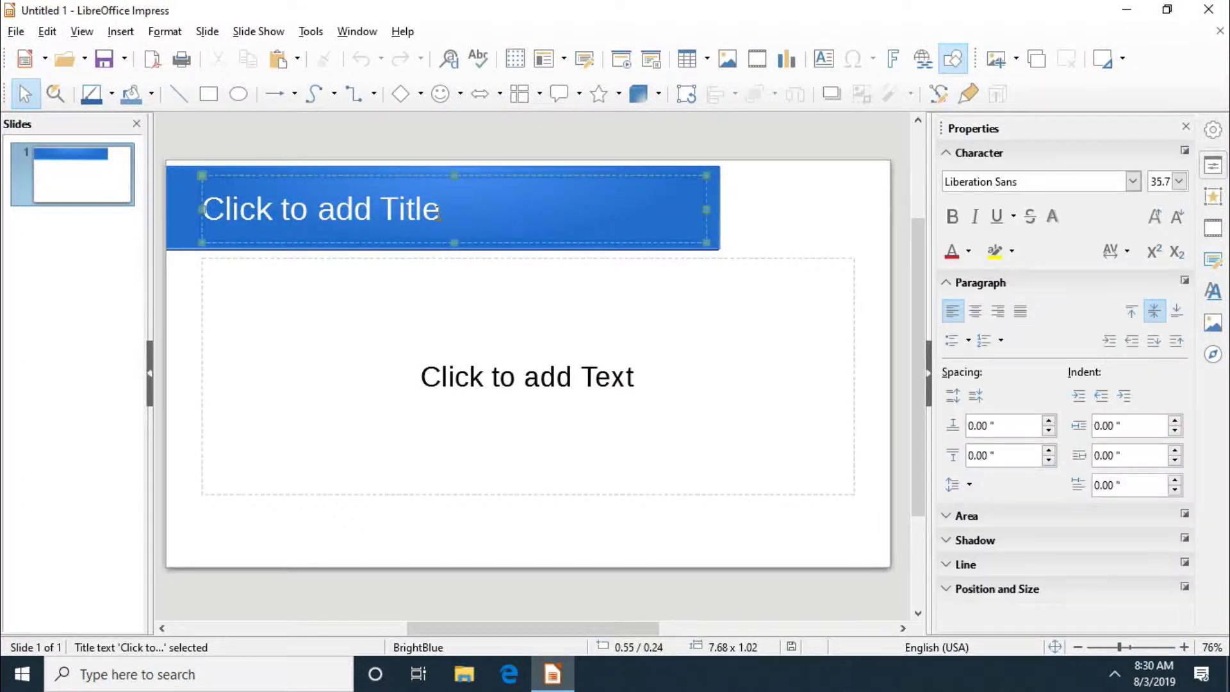
# Step: Title the first slide 'Lets do both layers of protection!', fixing a typo
pyautogui.click(399, 232)
pyautogui.write('Lets fo')
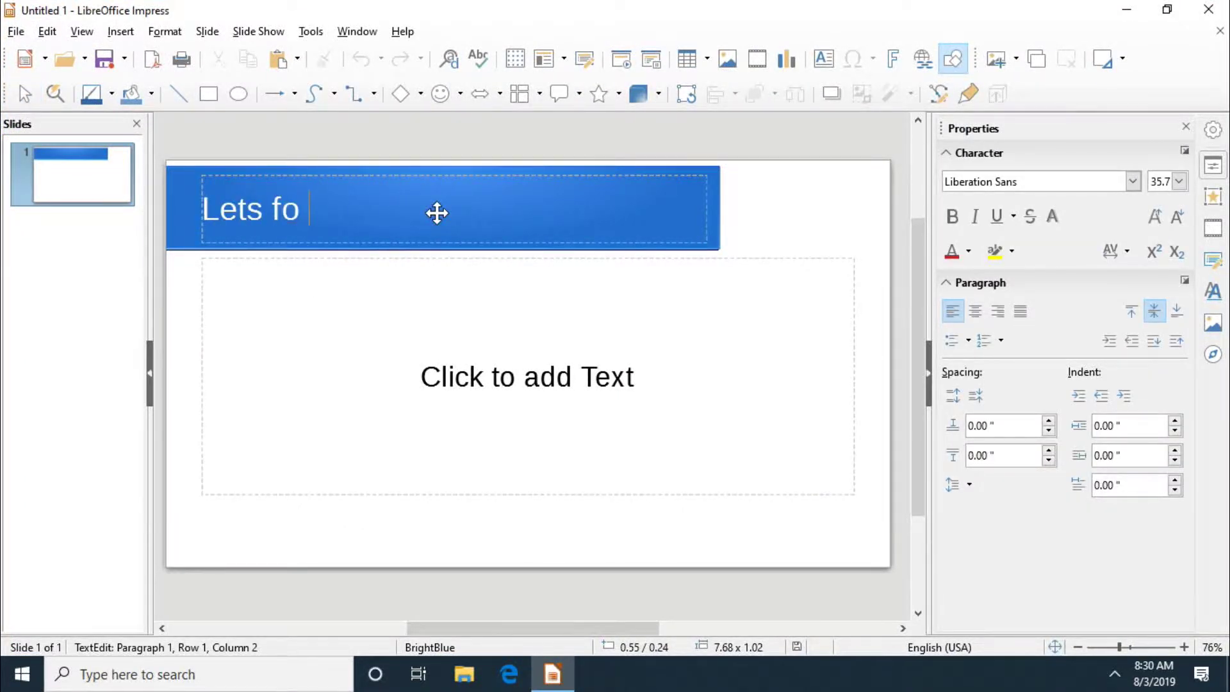
pyautogui.press('BackSpace')
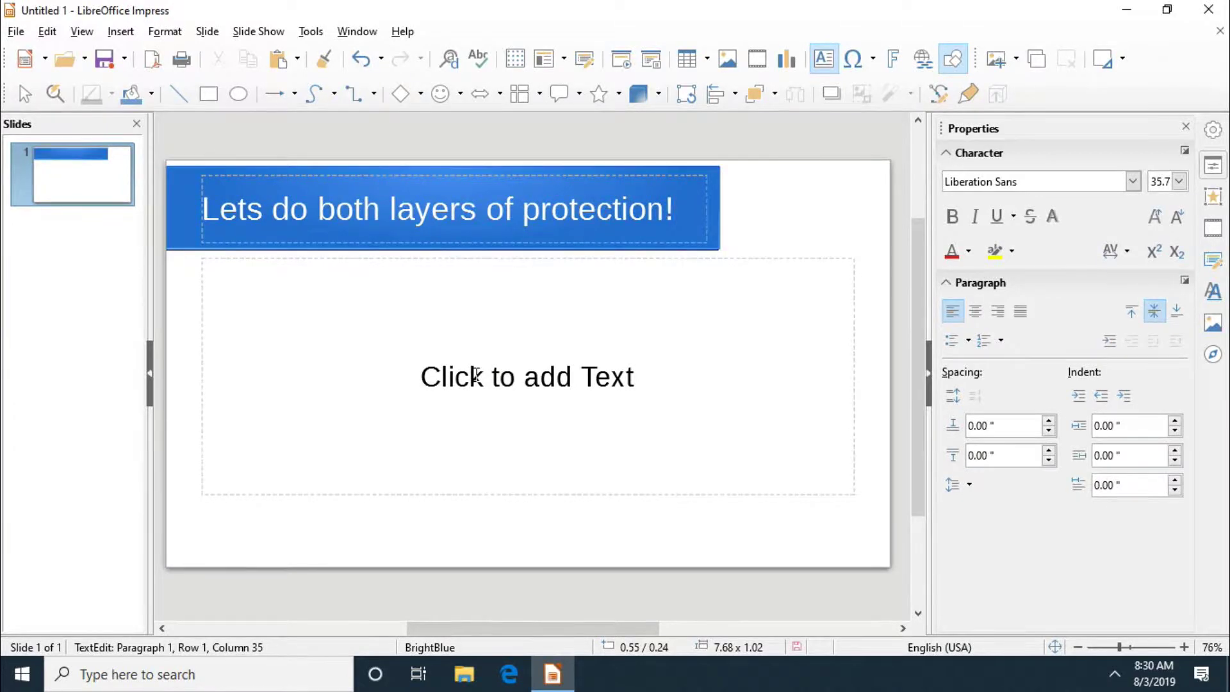
pyautogui.click(383, 349)
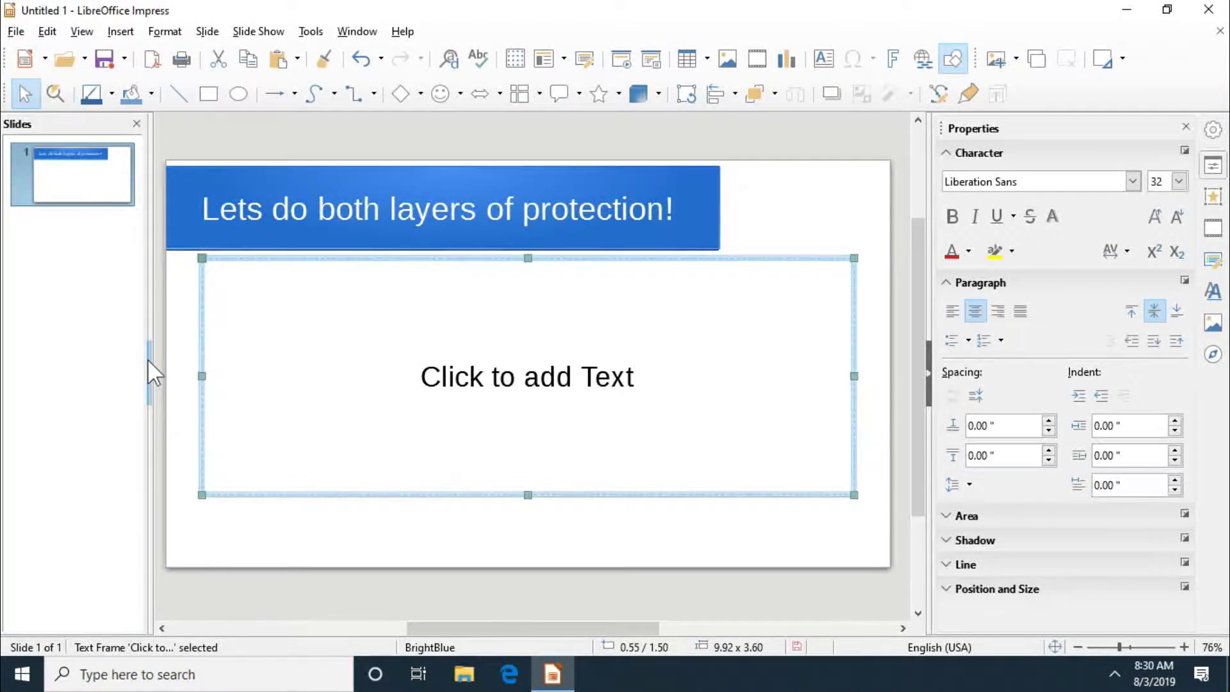
pyautogui.click(23, 33)
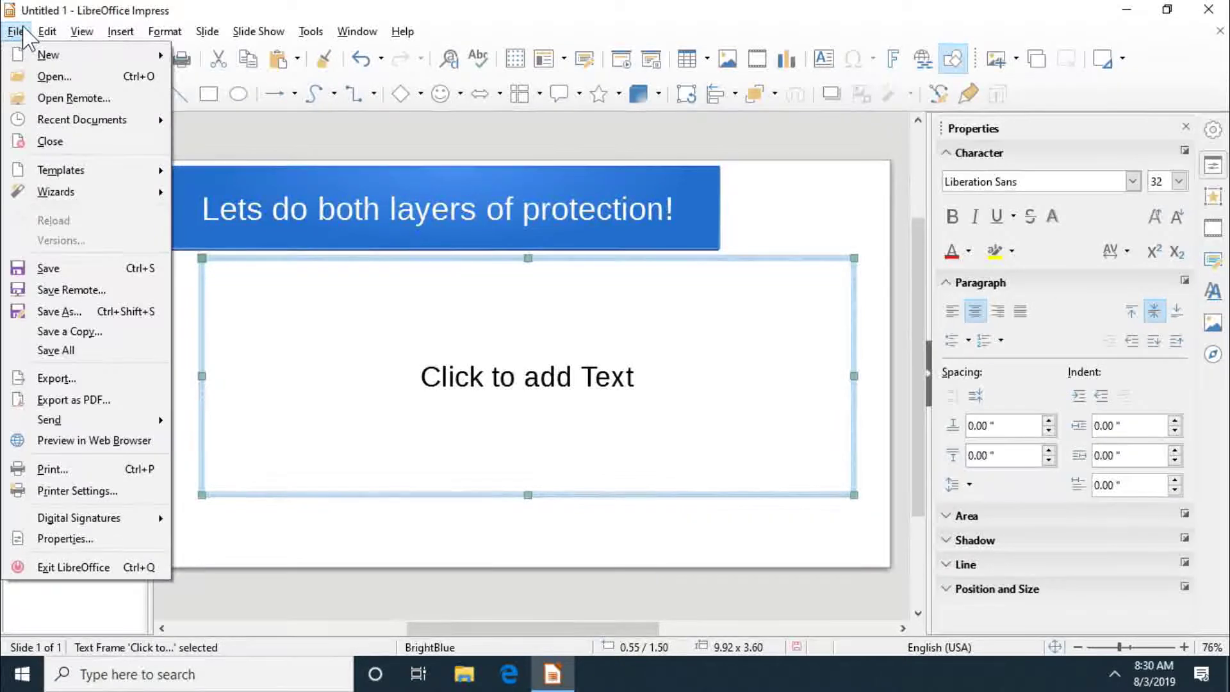
# Step: Save the presentation as Ex3 with the Save with password option ticked
pyautogui.click(108, 269)
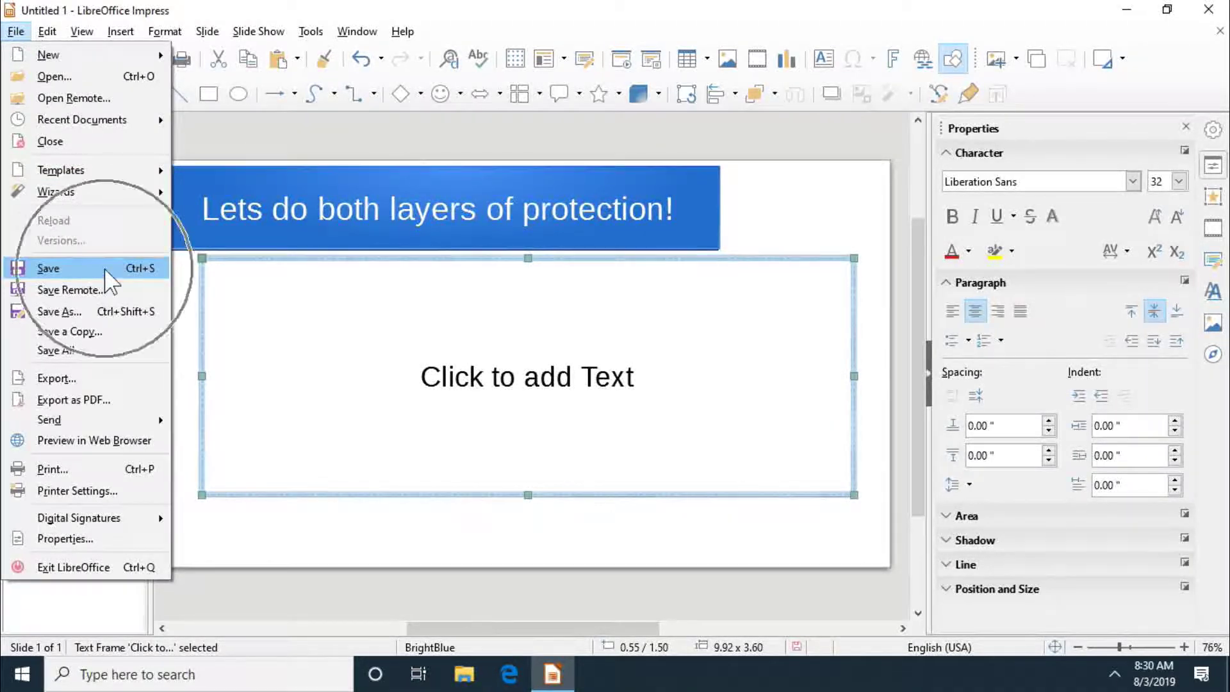
pyautogui.click(108, 269)
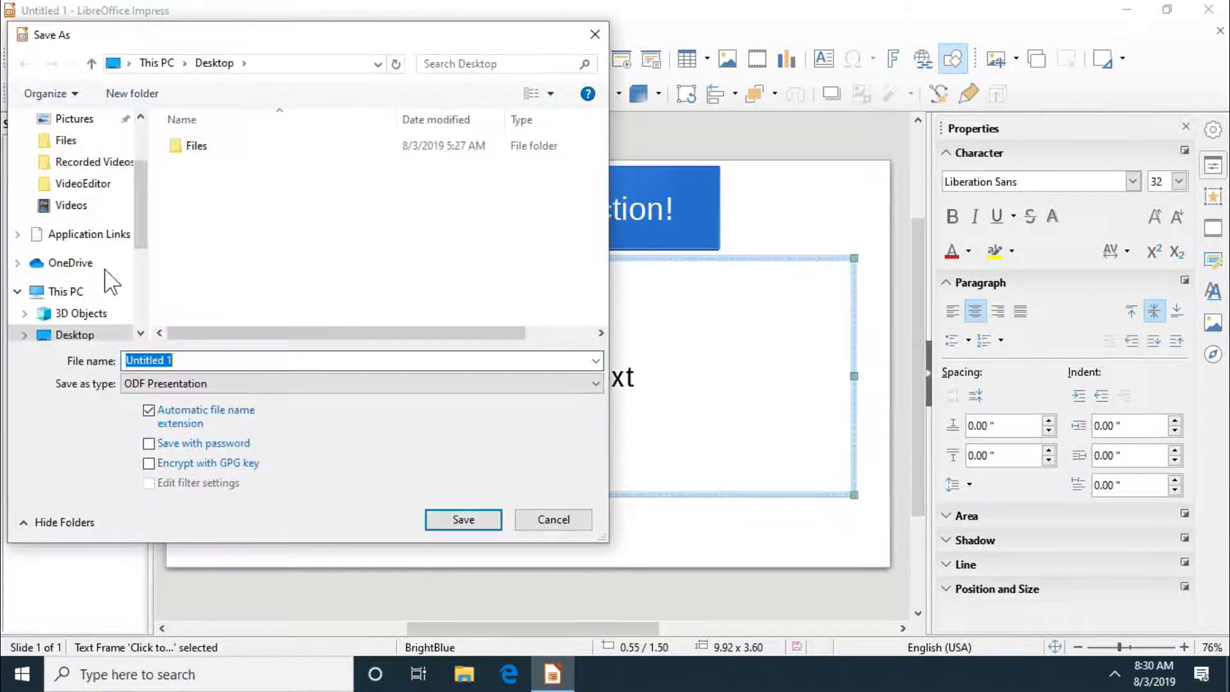
pyautogui.write('Ex3')
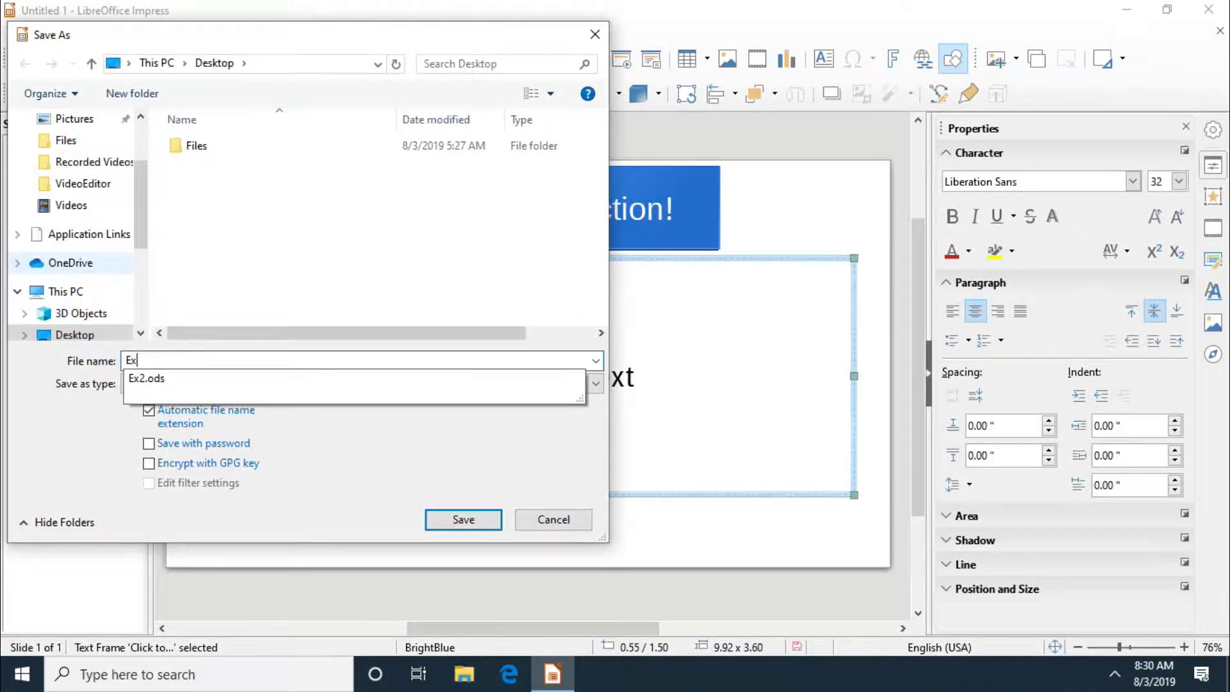
pyautogui.click(147, 444)
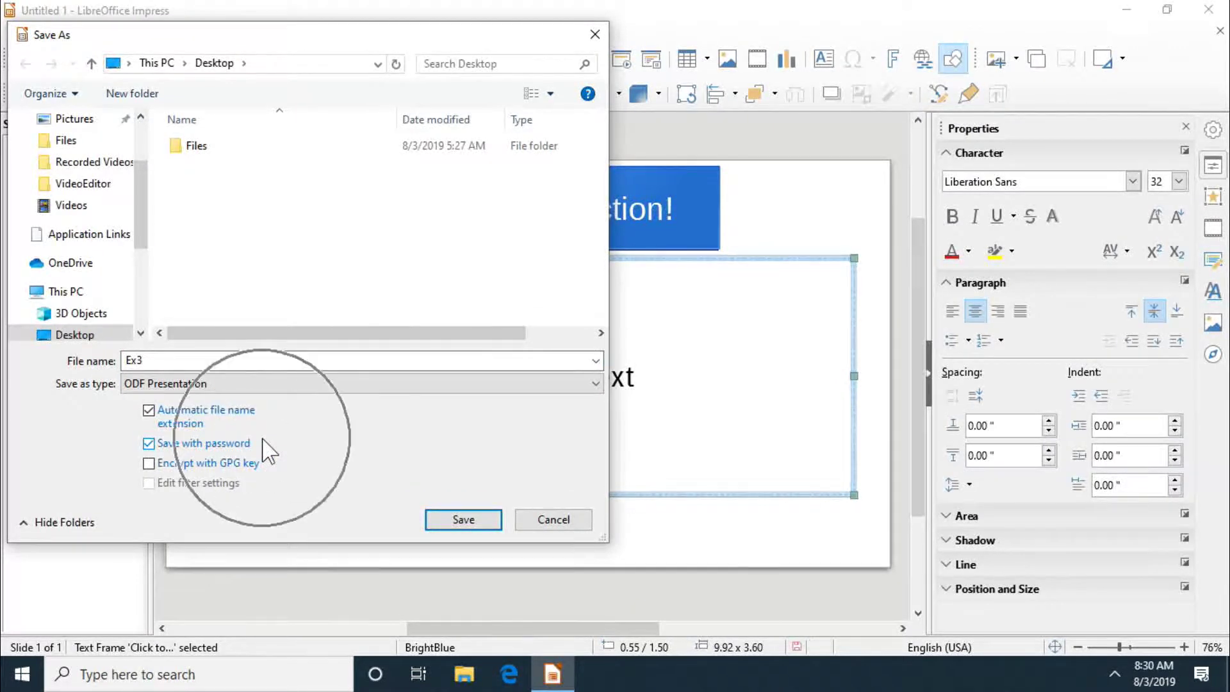
pyautogui.click(428, 519)
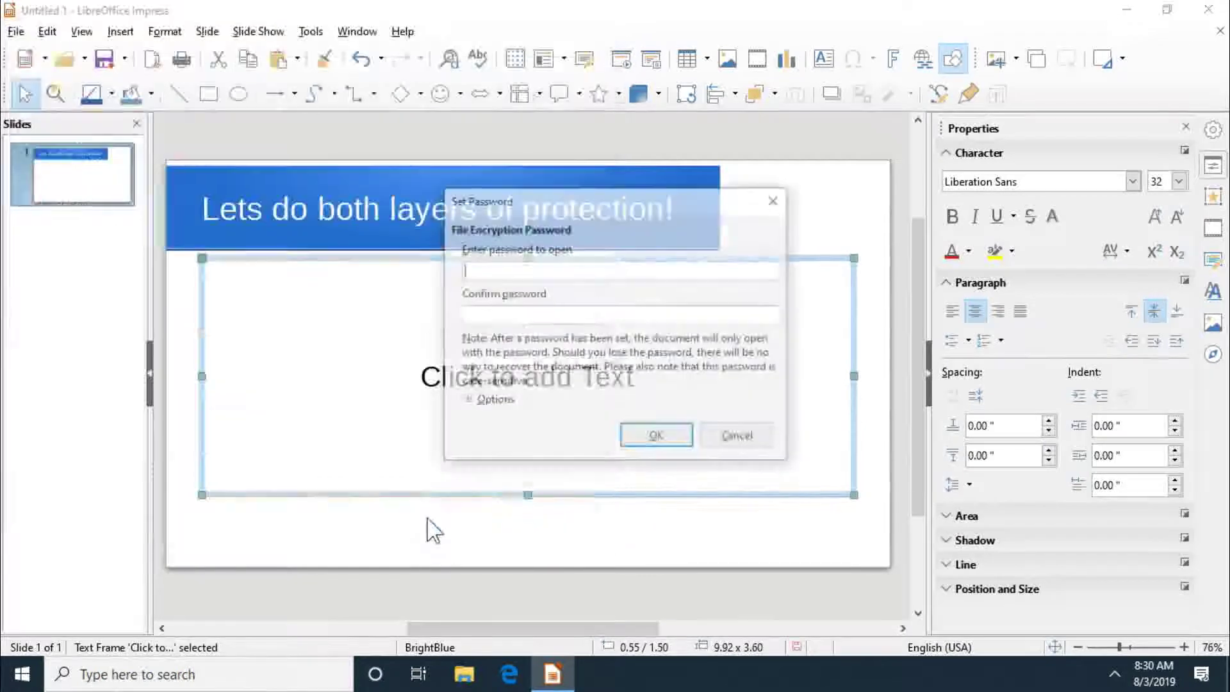
# Step: Set Ex3 to open read-only, then enter and confirm both edit and open passwords
pyautogui.click(466, 400)
pyautogui.click(475, 446)
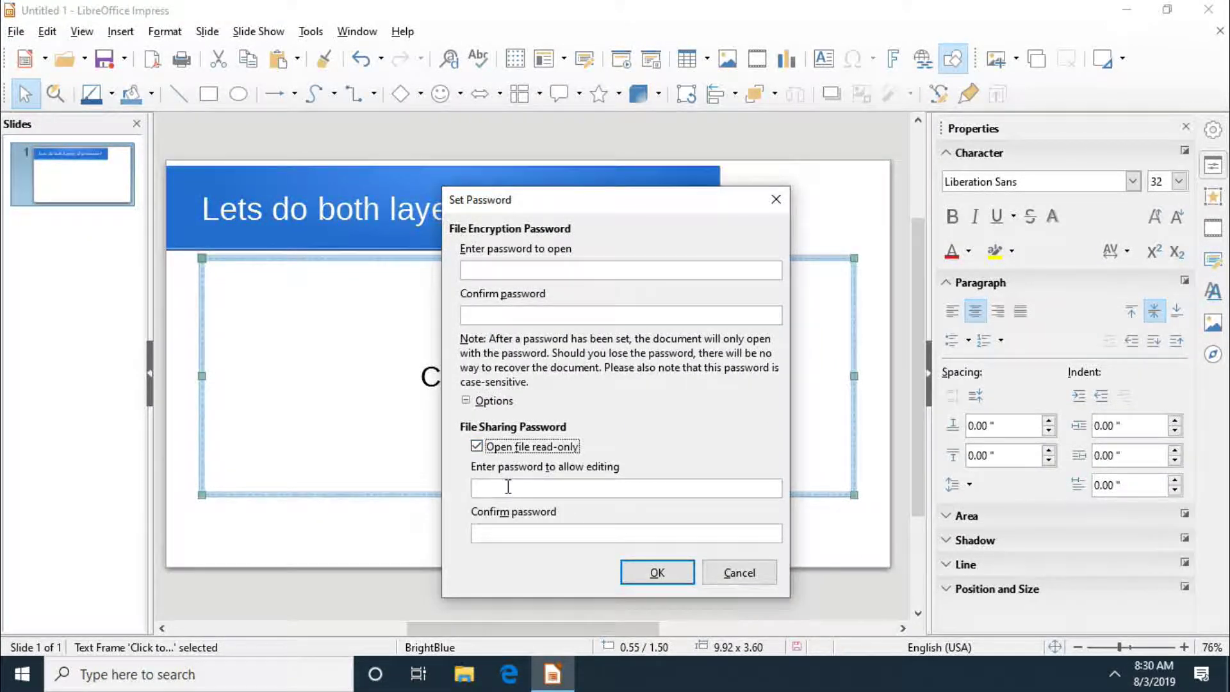
pyautogui.click(508, 486)
pyautogui.write('1234')
pyautogui.press('Tab')
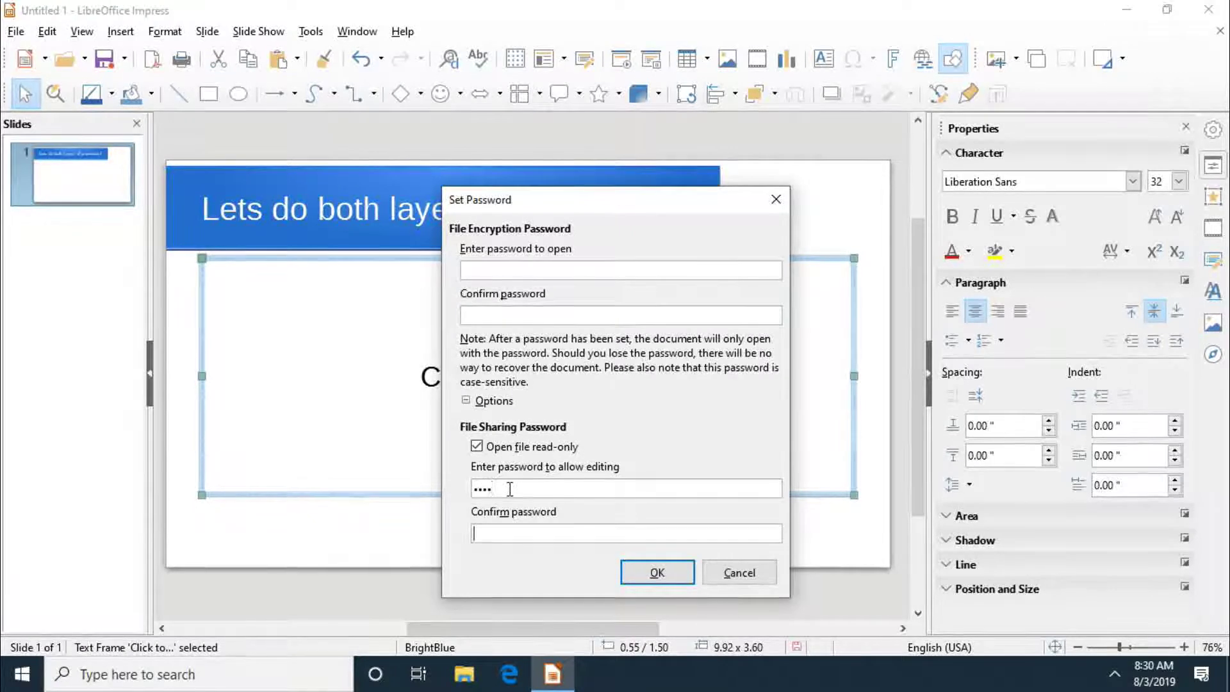
pyautogui.write('1234')
pyautogui.click(590, 269)
pyautogui.write('1234')
pyautogui.click(567, 312)
pyautogui.write('1')
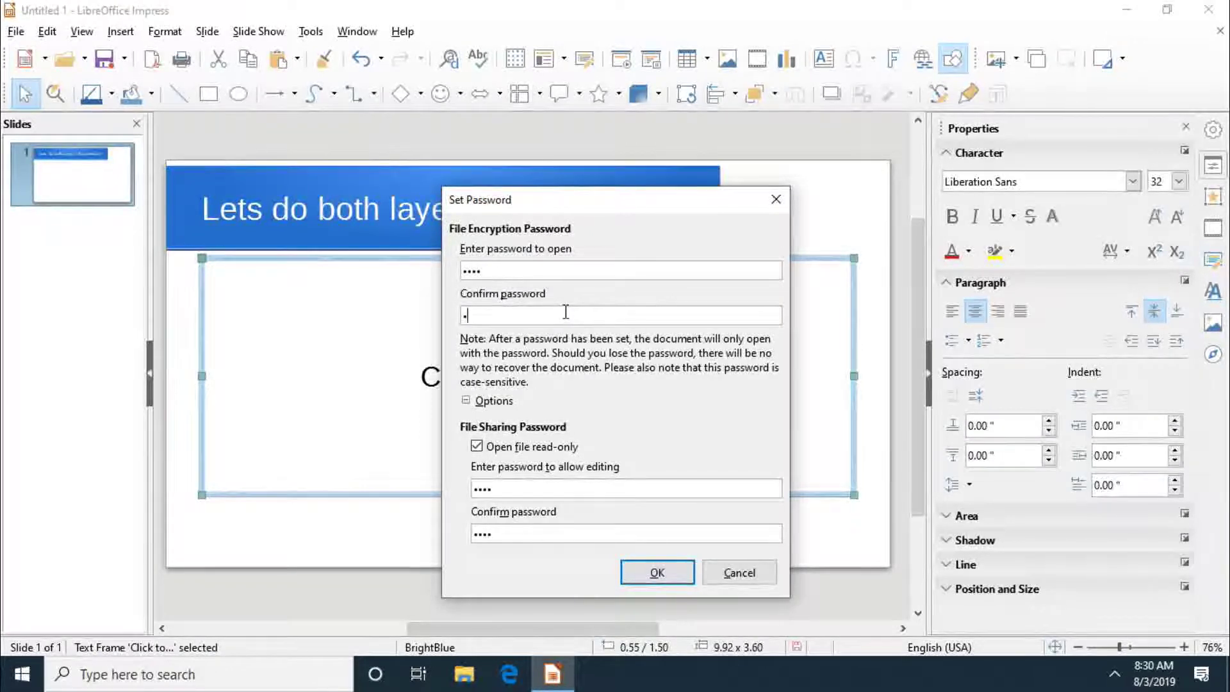
pyautogui.write('234')
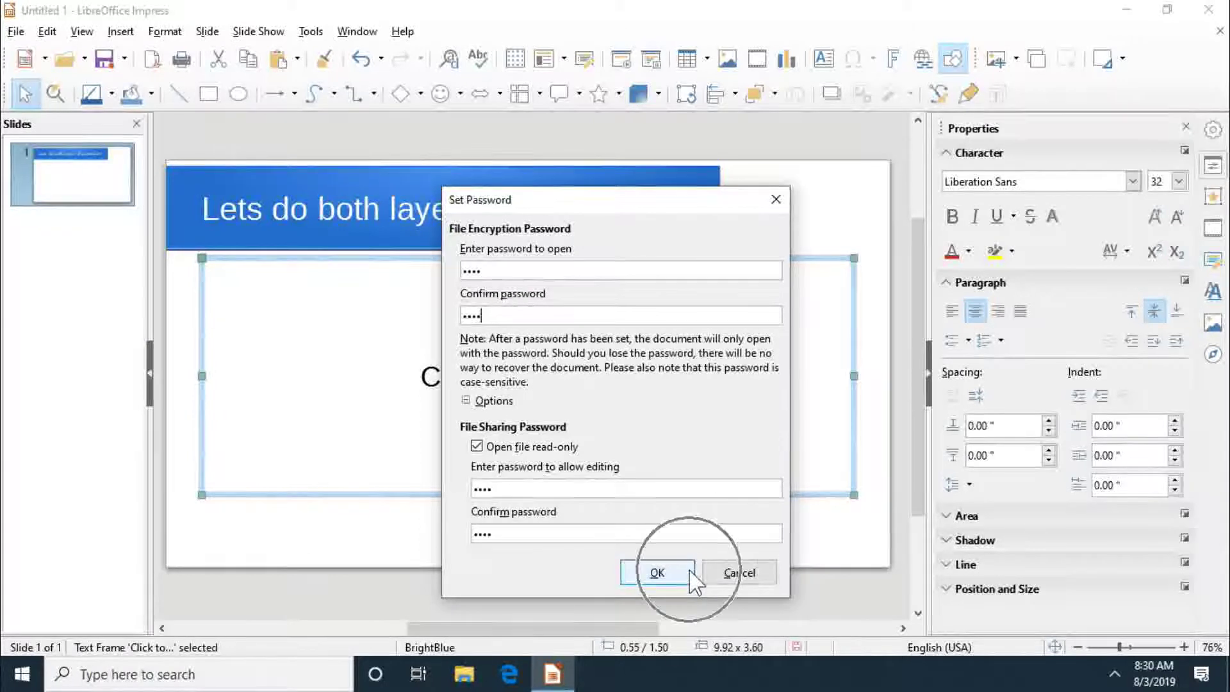
# Step: Finish saving Ex3 with both passwords, close Impress, and reopen Ex3 from the desktop in Impress
pyautogui.click(689, 570)
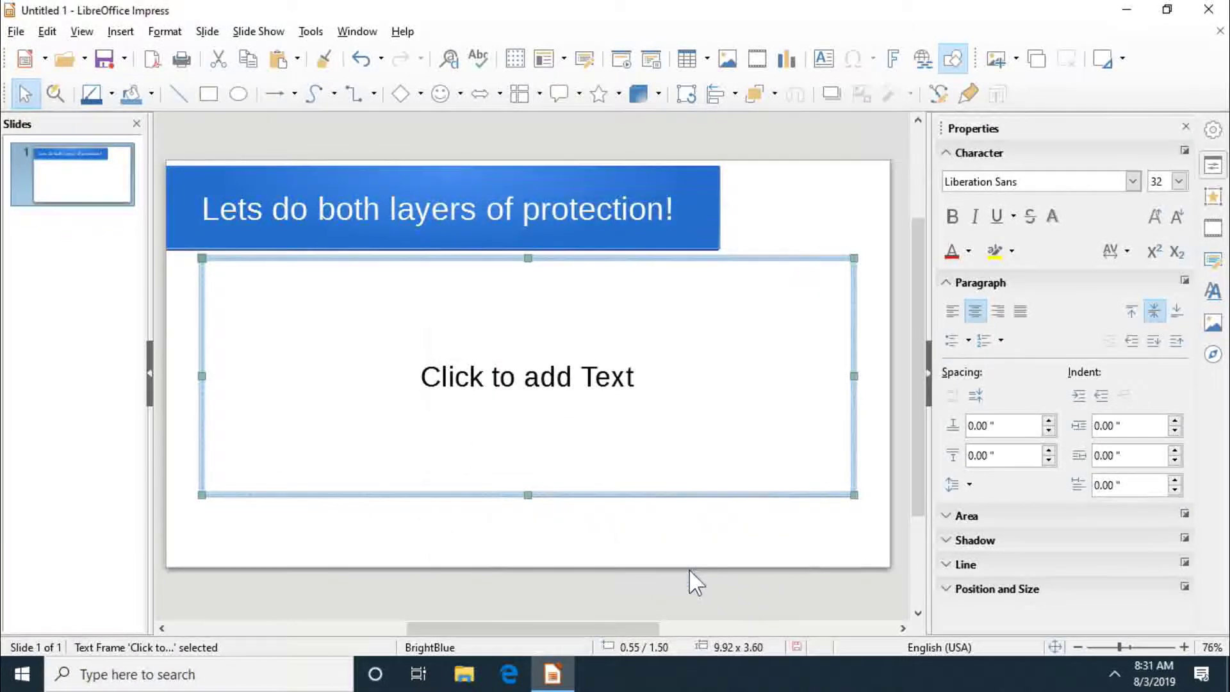
pyautogui.click(834, 204)
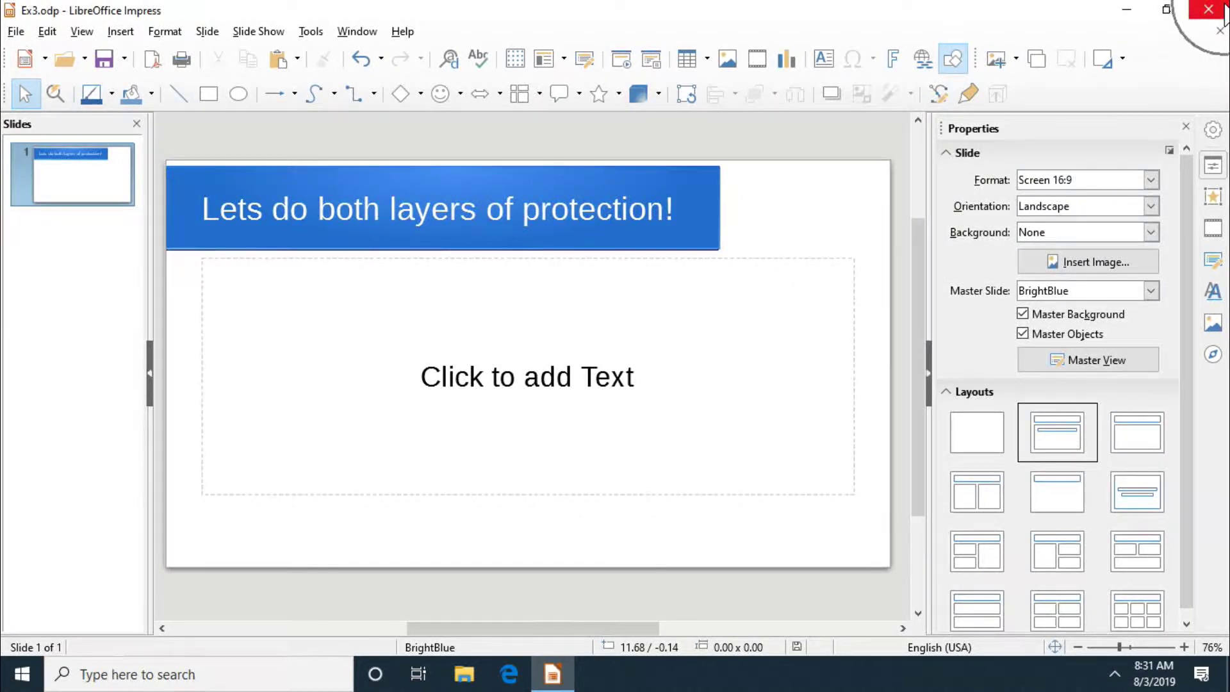
pyautogui.click(1223, 12)
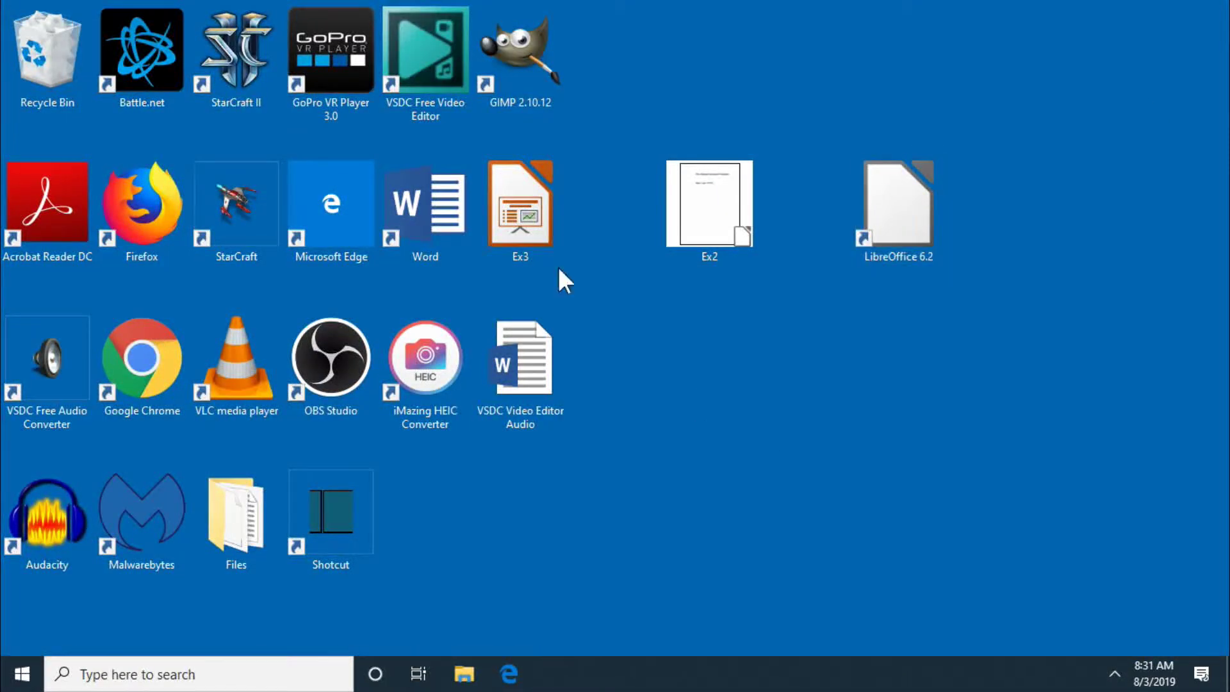
pyautogui.moveTo(520, 230); pyautogui.dragTo(751, 404)
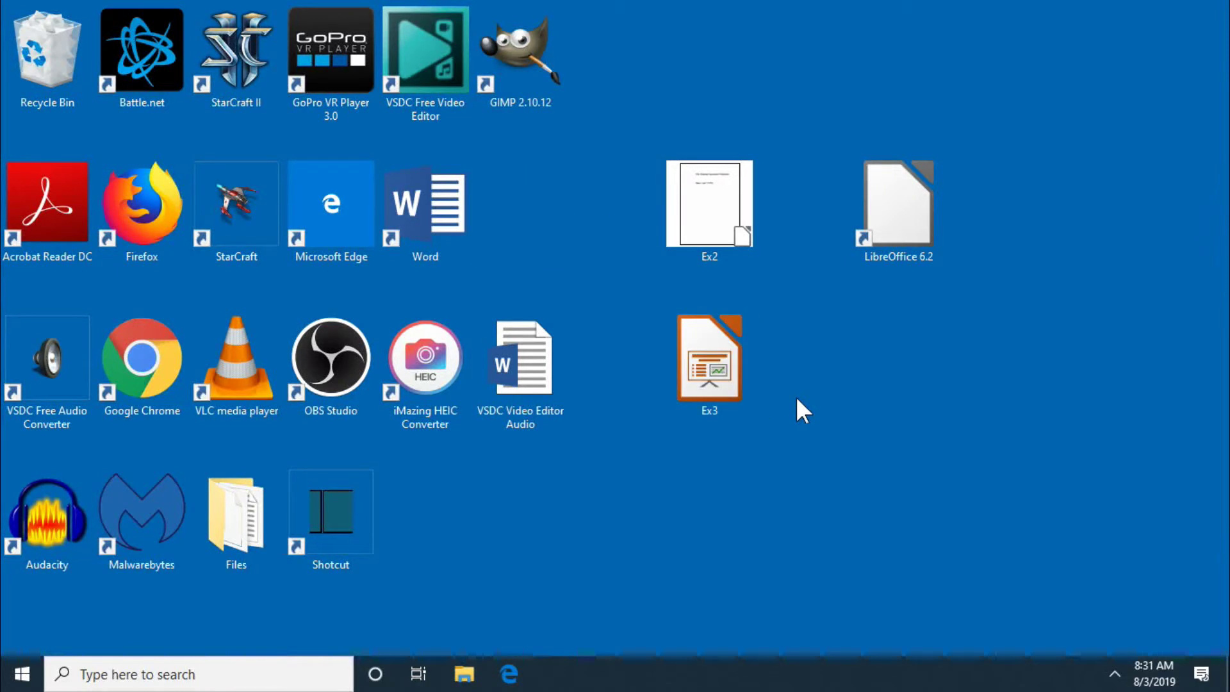
pyautogui.doubleClick(728, 396)
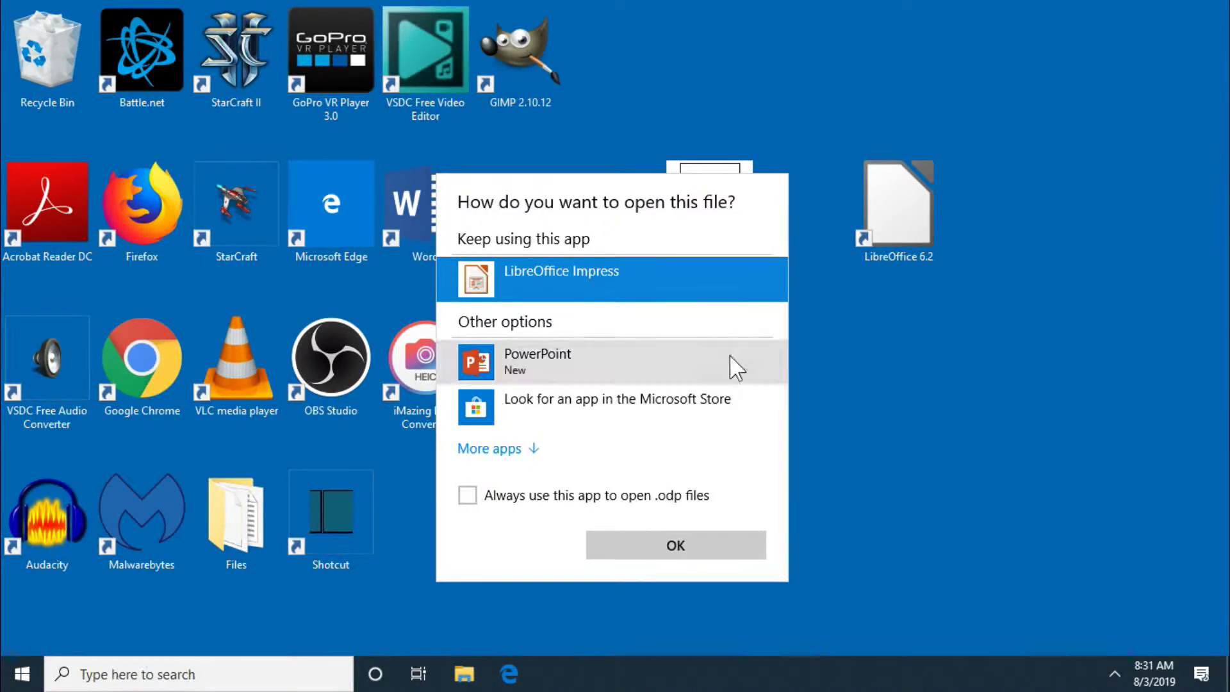
pyautogui.doubleClick(737, 282)
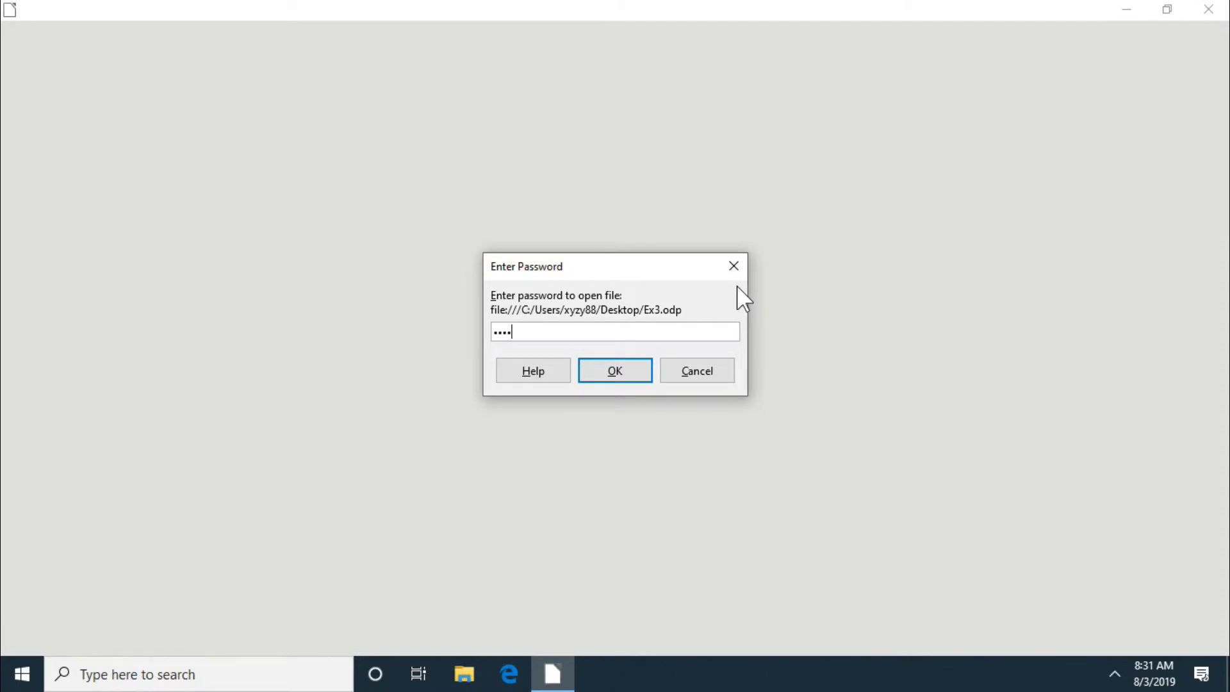
# Step: Submit the open password for Ex3 and select the body text placeholder
pyautogui.click(650, 367)
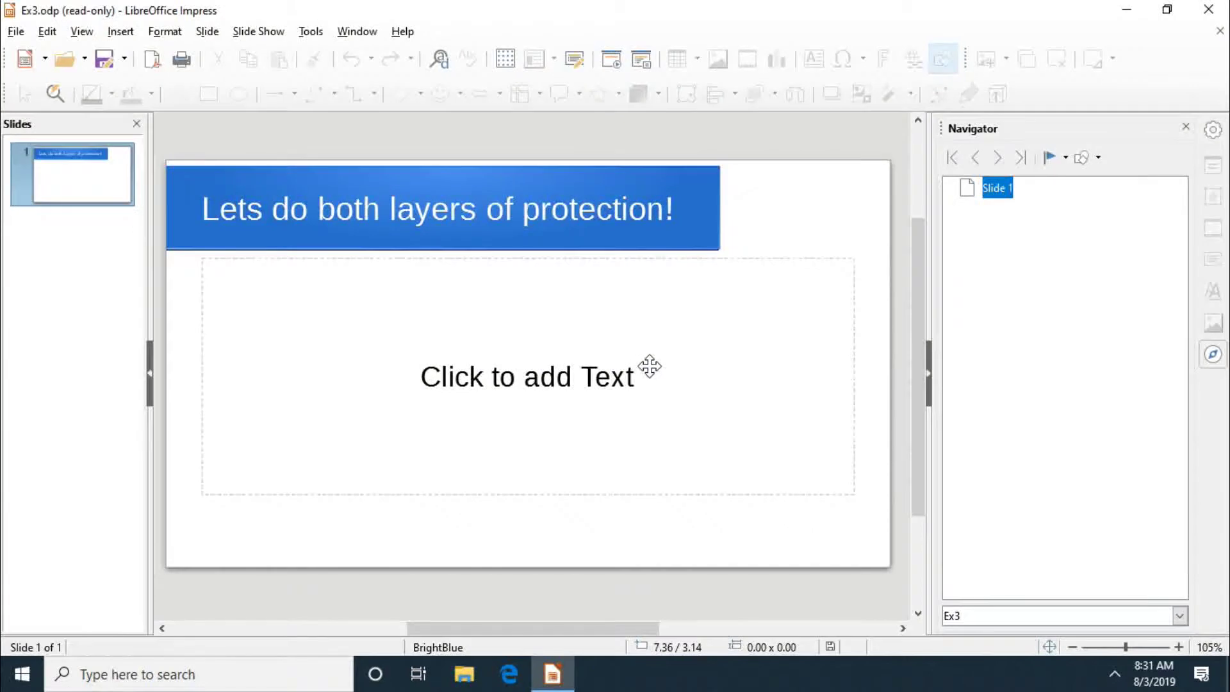
pyautogui.click(315, 325)
pyautogui.click(316, 325)
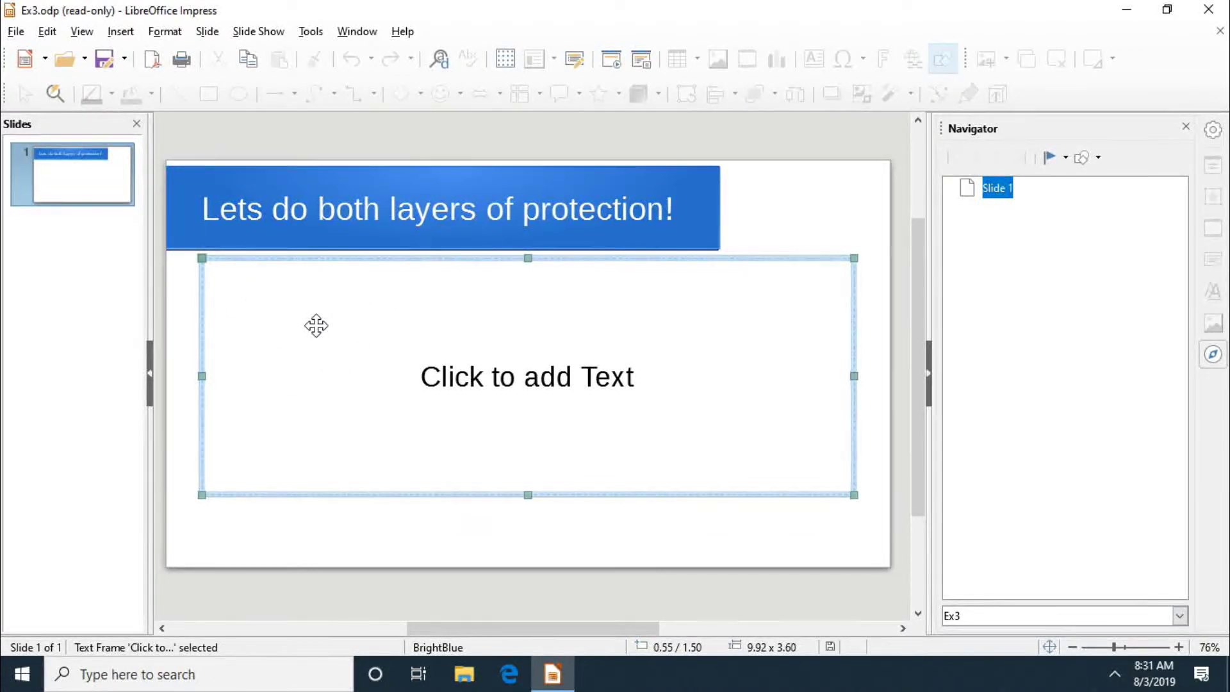
pyautogui.click(315, 325)
pyautogui.click(315, 325)
# Step: Switch Ex3 to Edit Mode by entering the editing password
pyautogui.click(46, 32)
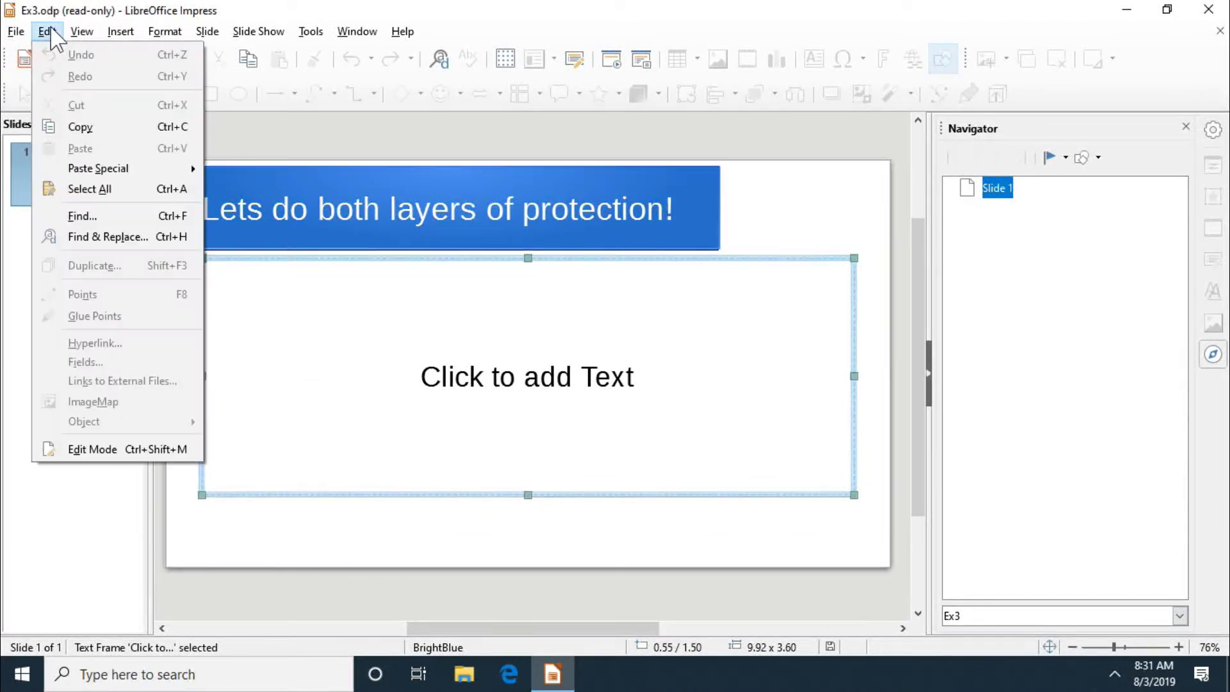
pyautogui.click(122, 452)
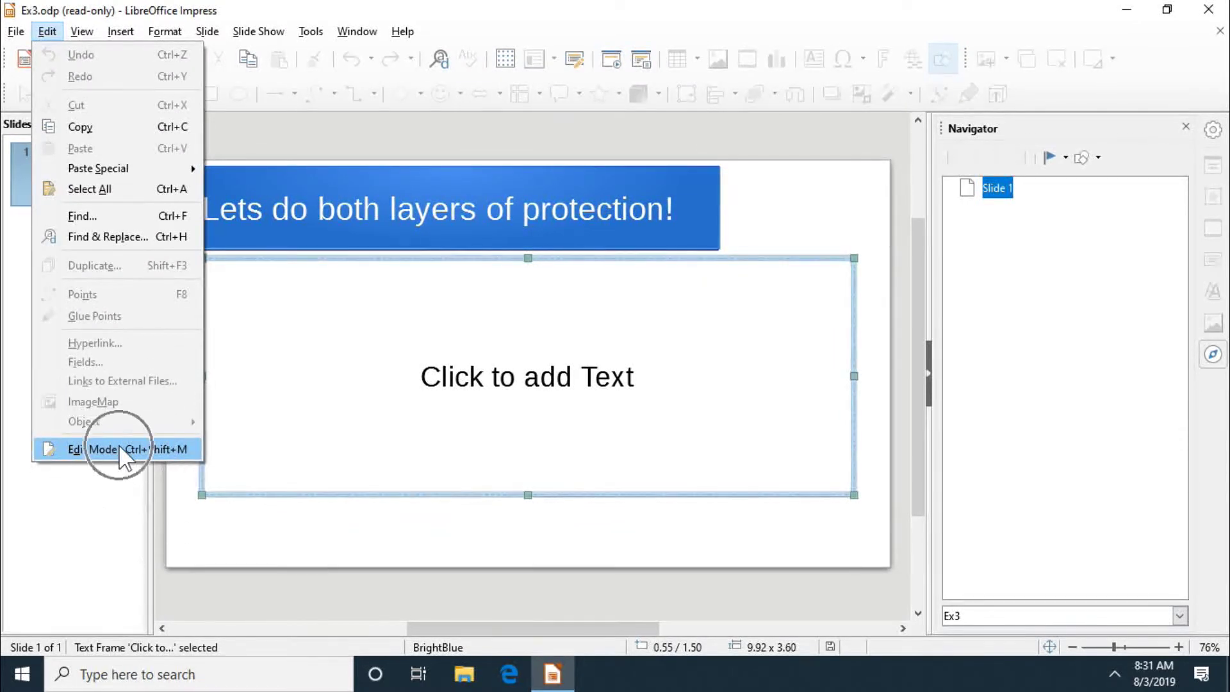
pyautogui.write('123')
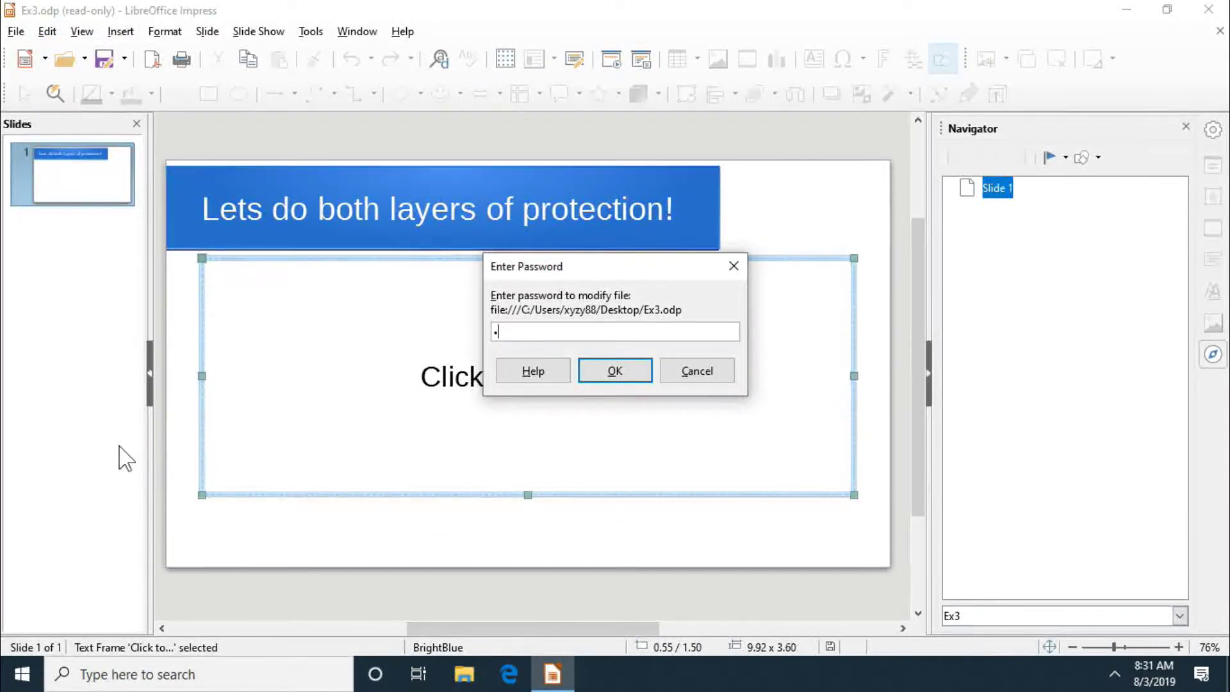
pyautogui.write('4')
pyautogui.press('Return')
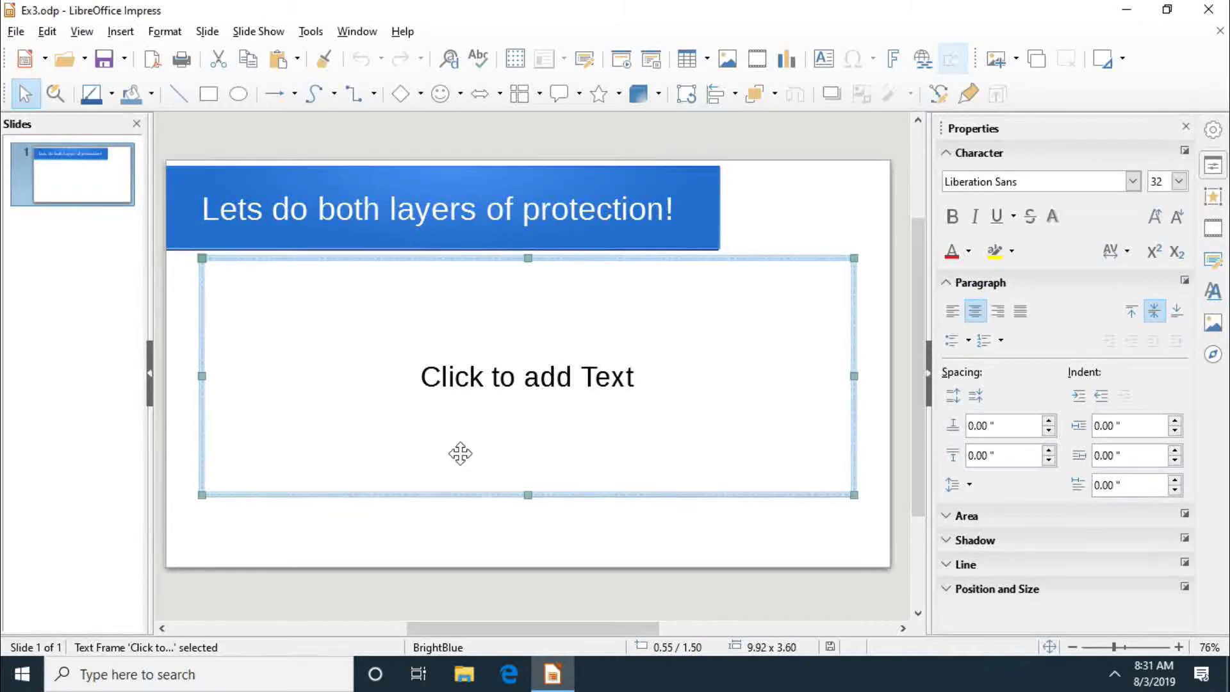
# Step: Type 'Now I can edit :)' in the body box, with 'Thank you for watching!' below
pyautogui.write('Now ')
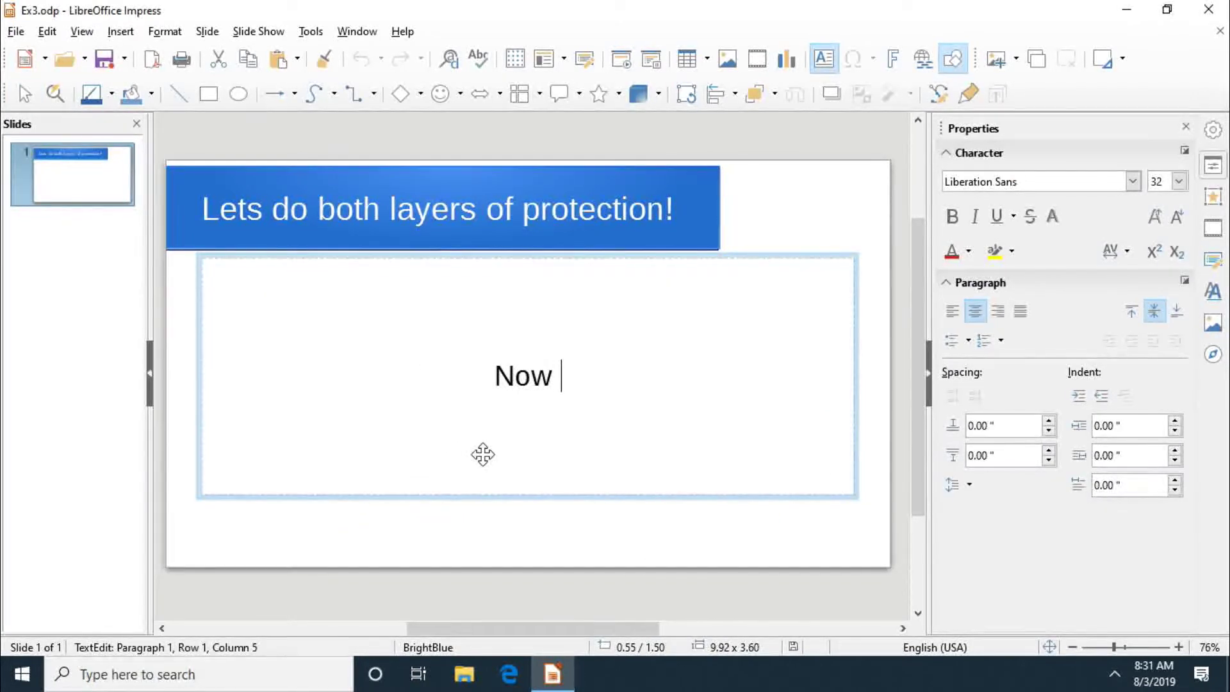
pyautogui.write('I can edit :')
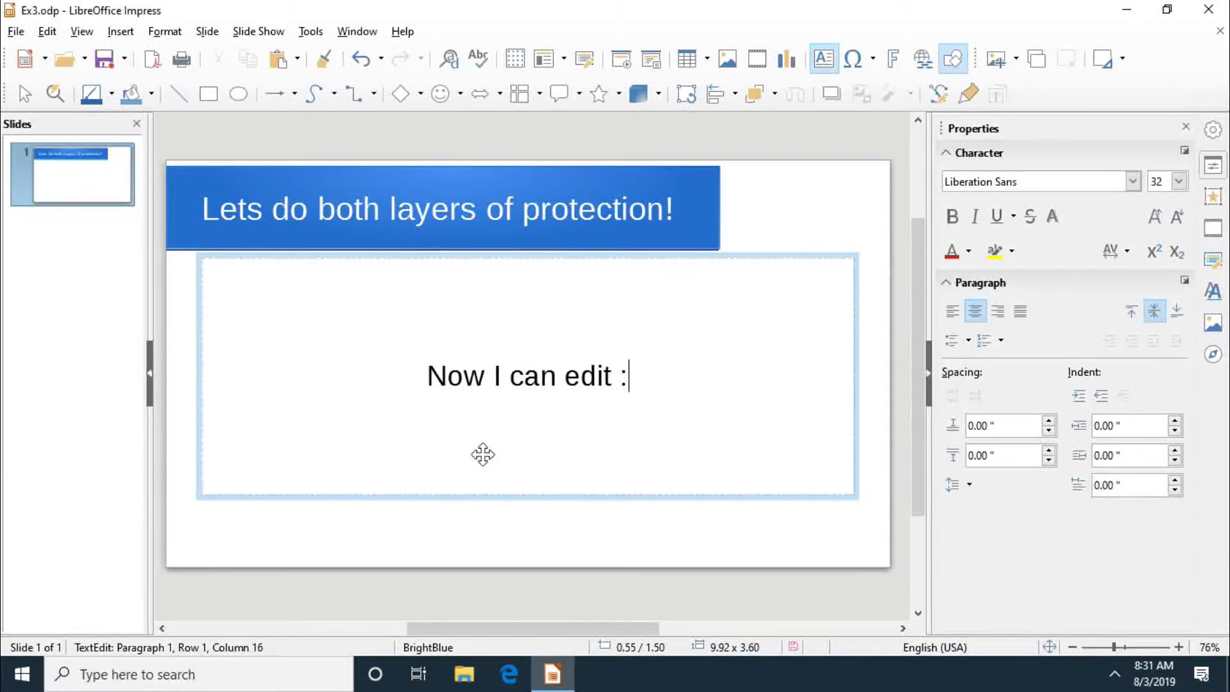
pyautogui.write(')')
pyautogui.press('Return')
pyautogui.press('Return')
pyautogui.write('Thank')
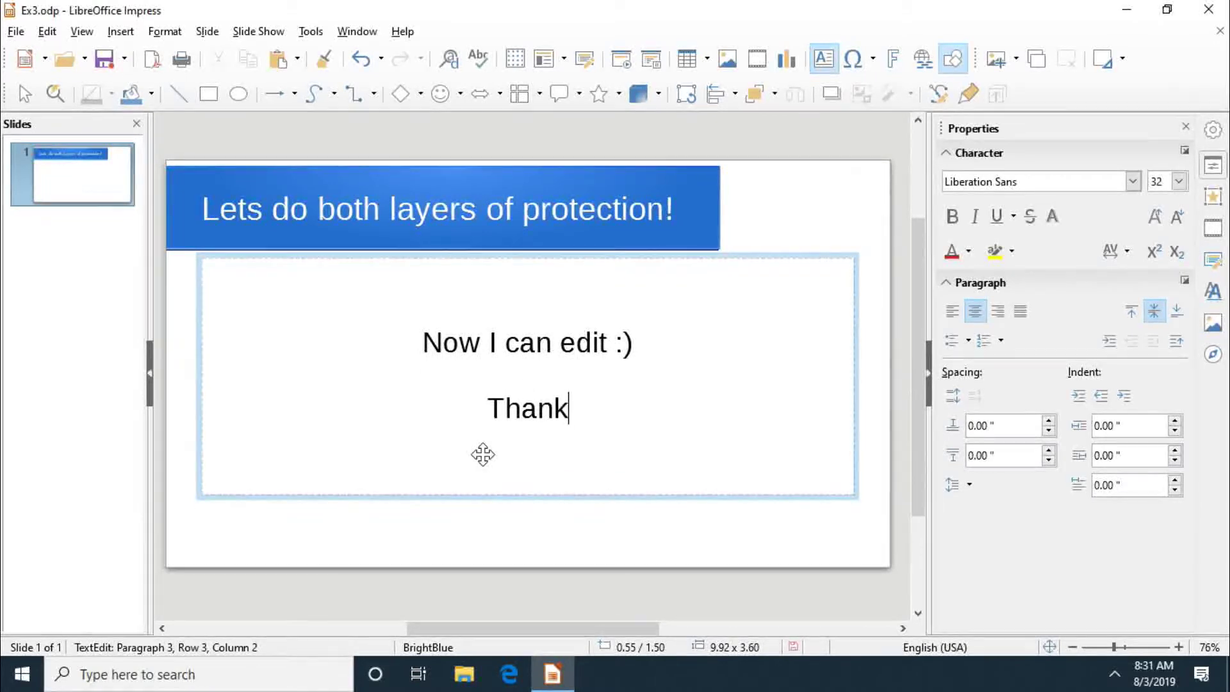
pyautogui.write(' you for watchi')
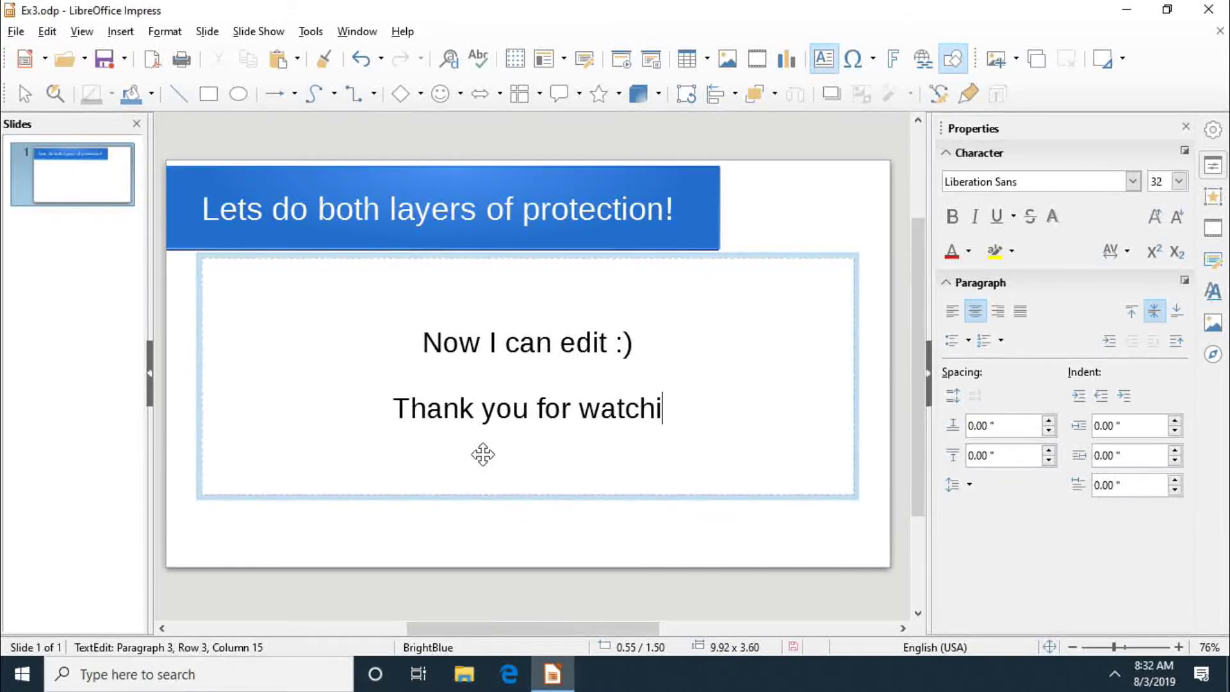
pyautogui.write('ng!')
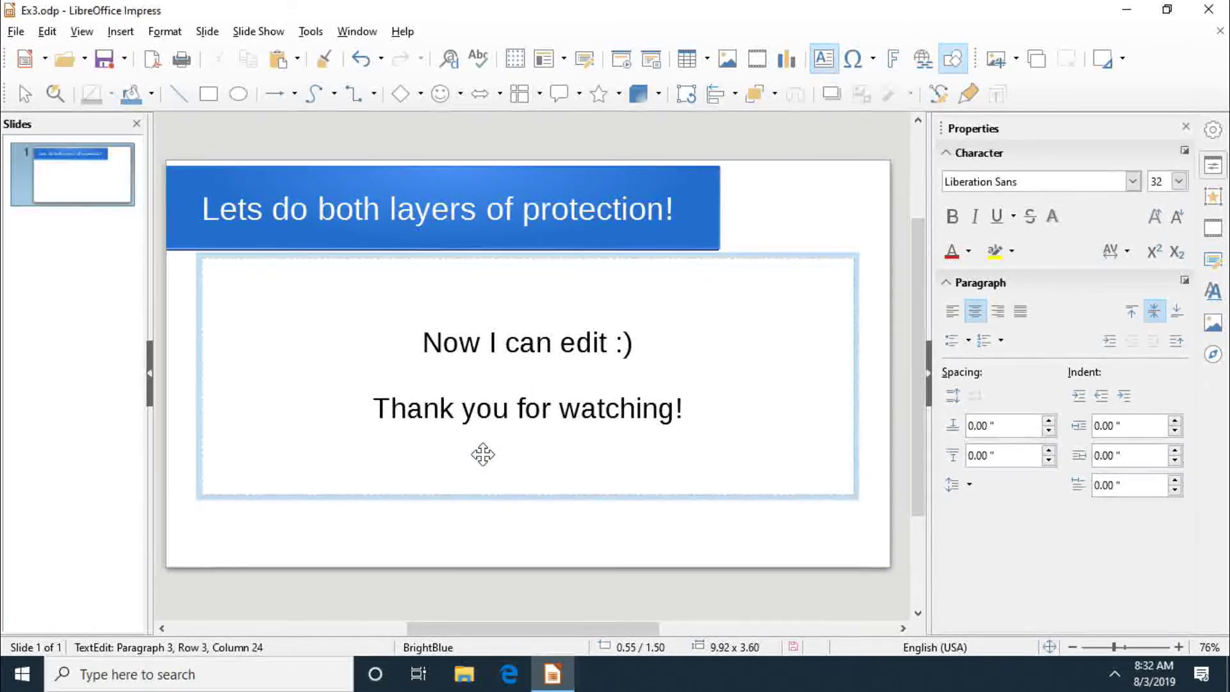